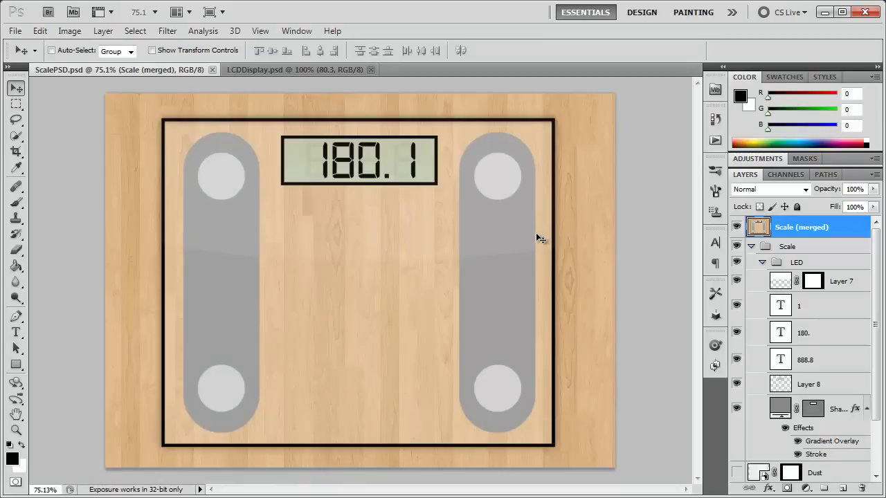
- Review the LCD display (180.3) and scale documents, then bring up the deviantART wood floor page
click(303, 72)
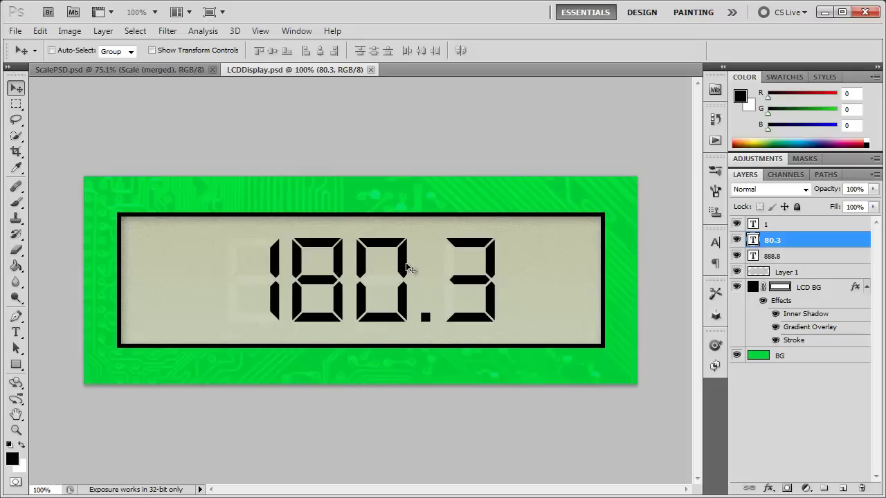
click(150, 70)
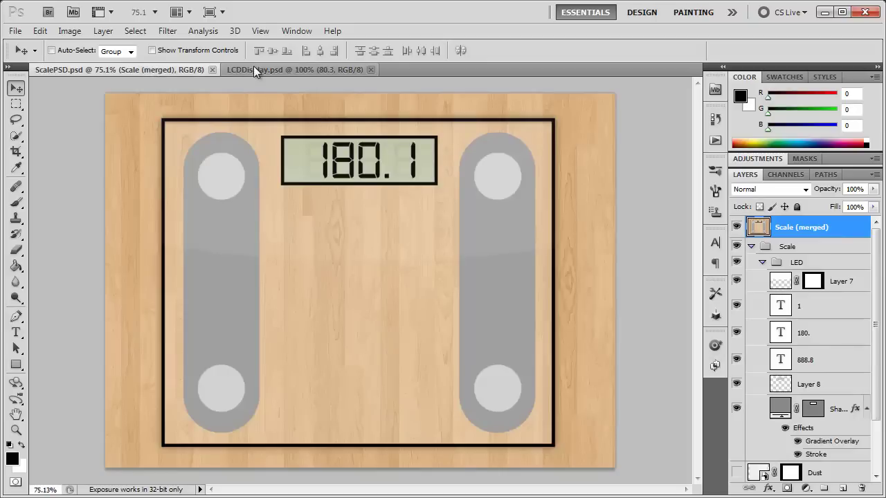
click(325, 72)
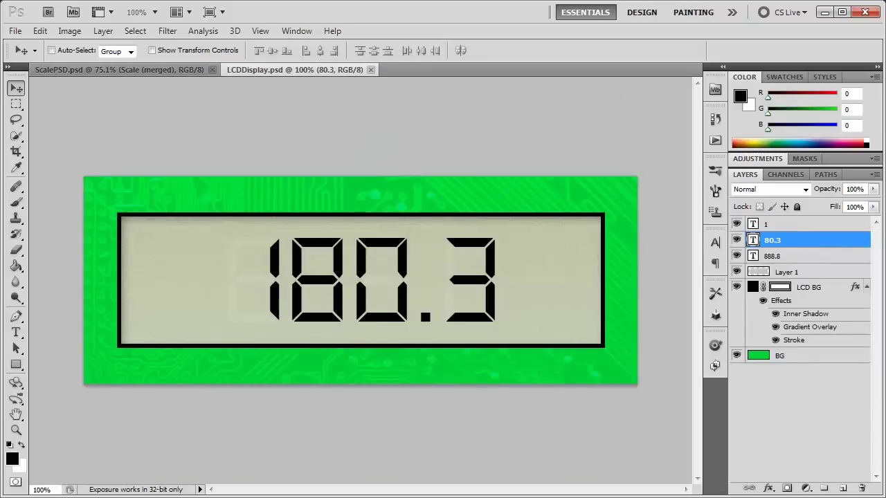
key(alt+Tab)
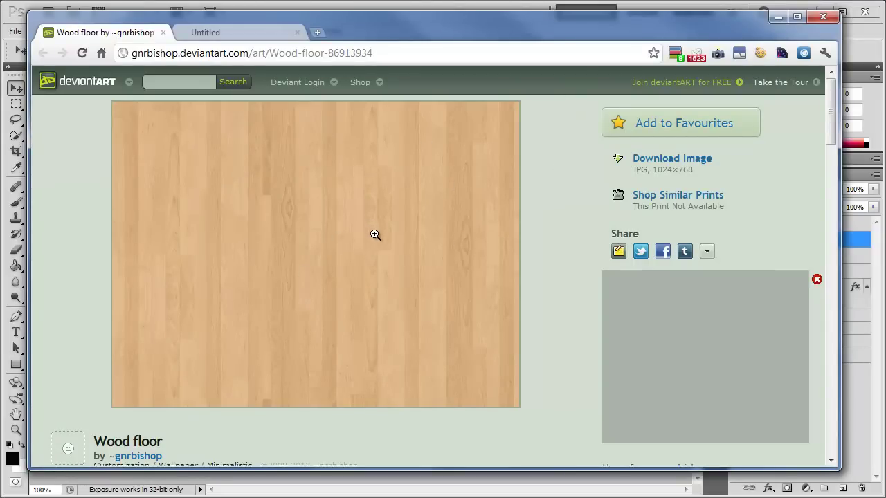
- Copy the full-size deviantART wood floor image and return to Photoshop
click(267, 34)
right_click(270, 169)
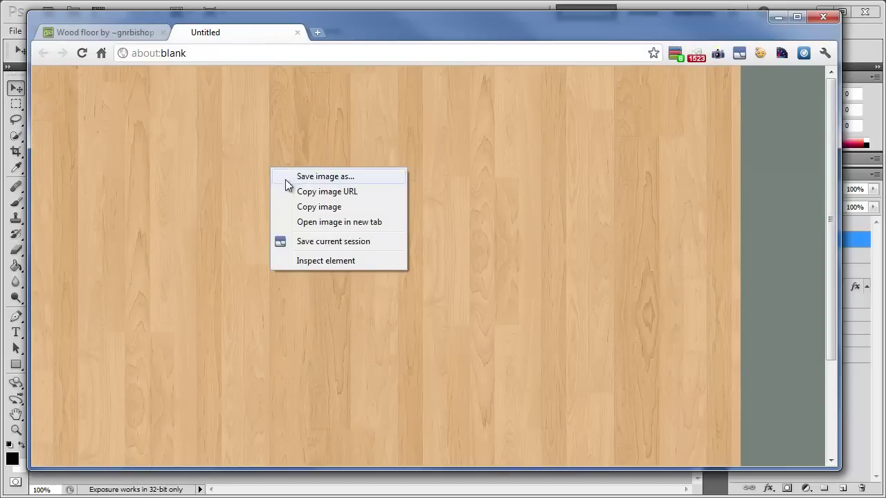
click(299, 208)
click(363, 7)
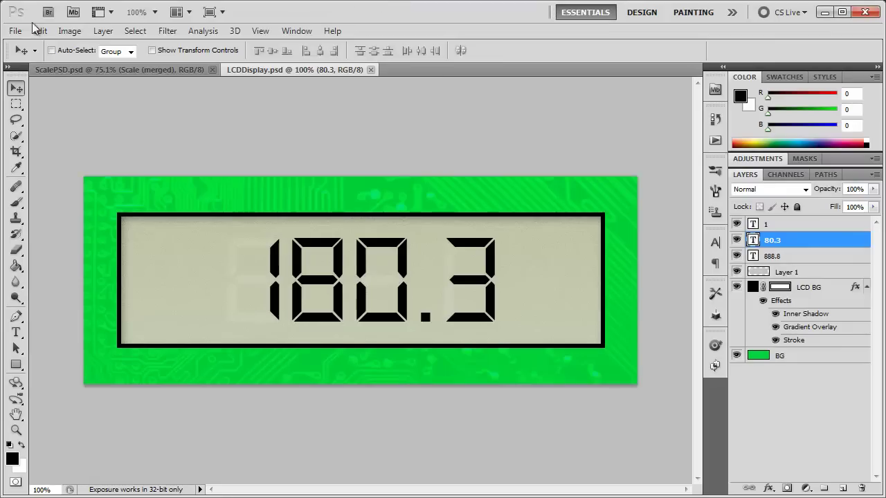
- Create a clipboard-sized 1024×768 document named Scale and paste the wood texture into it
click(15, 31)
click(21, 45)
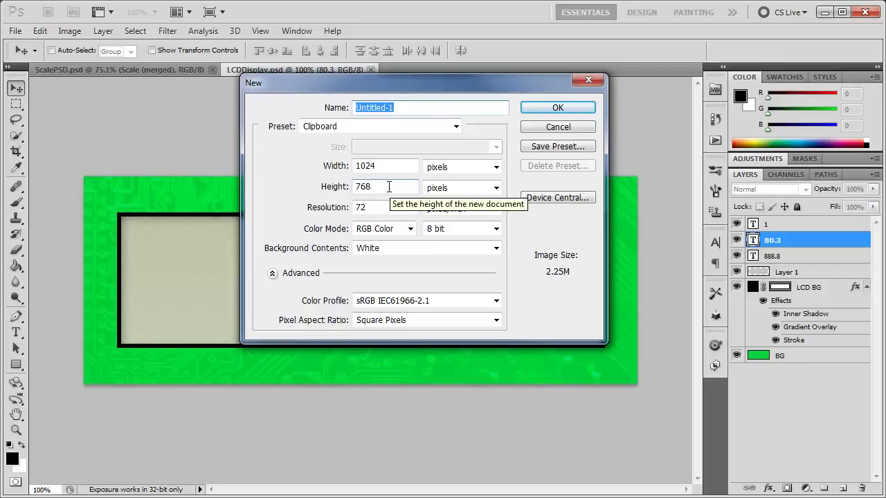
text(Scale)
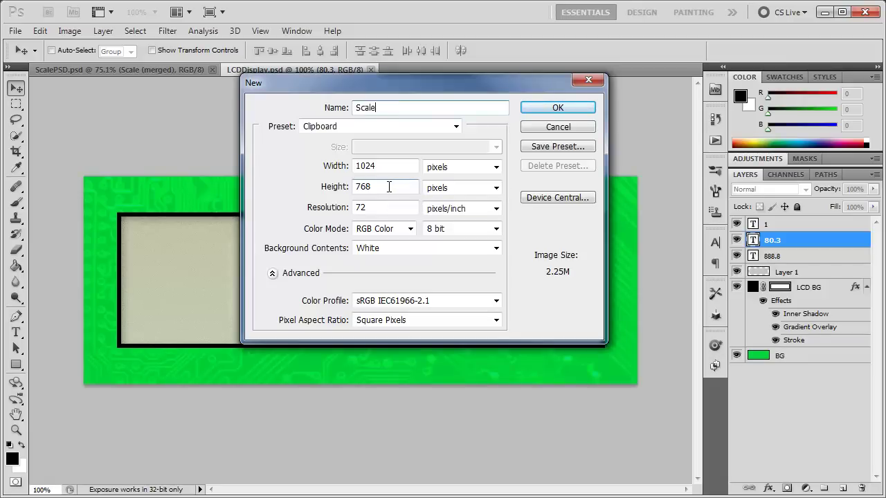
click(541, 107)
click(40, 31)
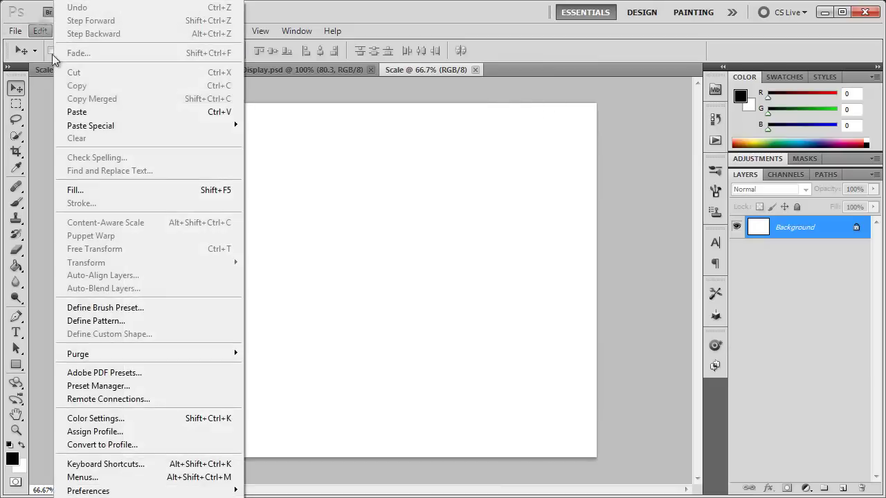
click(69, 111)
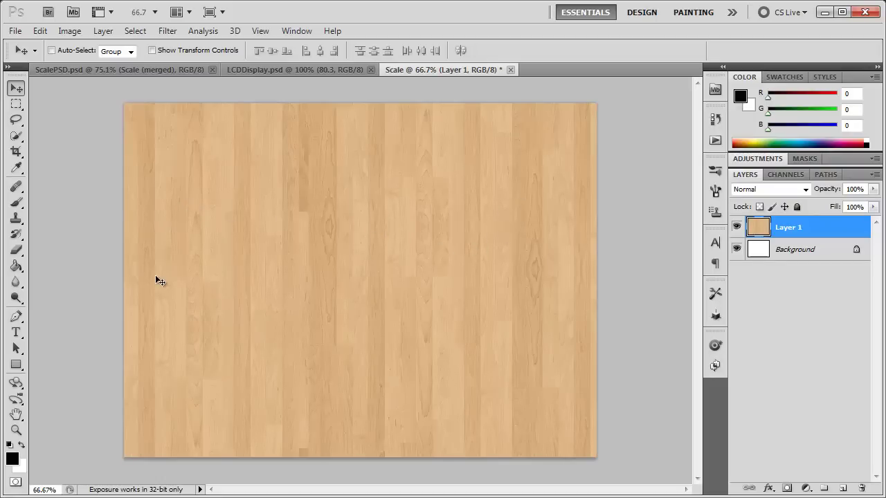
- Draw a large rectangle shape and centre it horizontally and vertically on the wood canvas
click(17, 367)
click(54, 369)
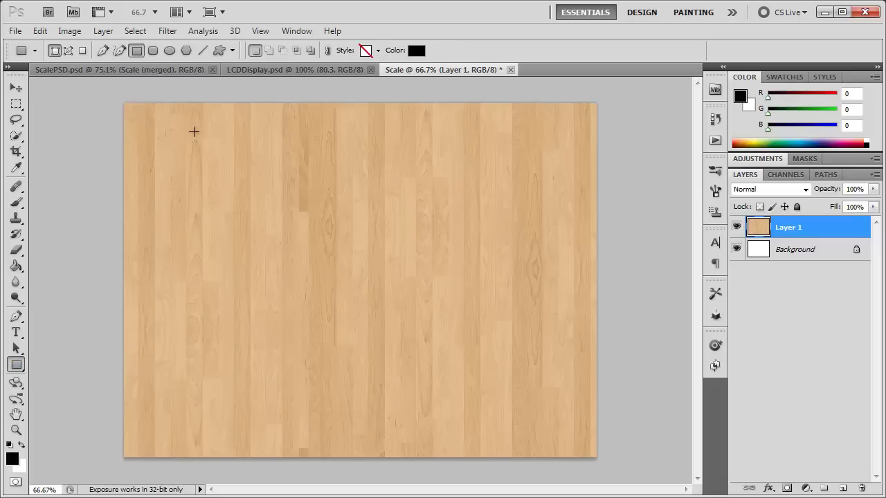
drag(182, 132, 545, 434)
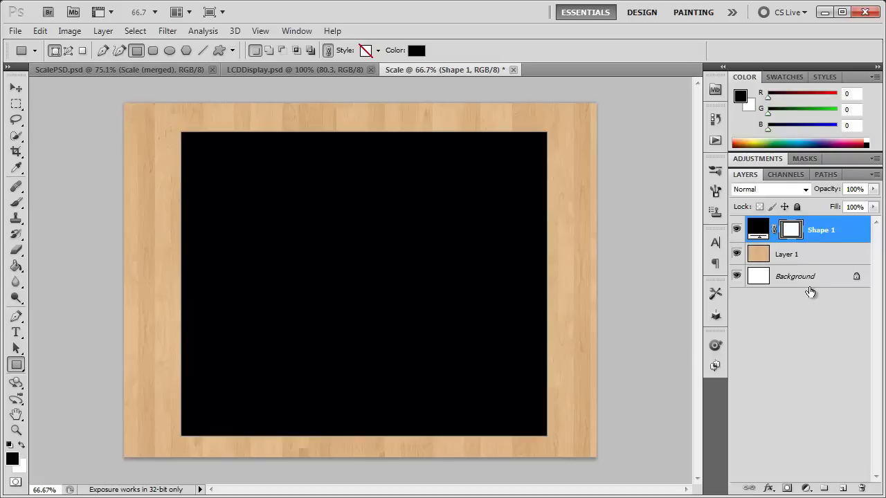
ctrl+click(807, 279)
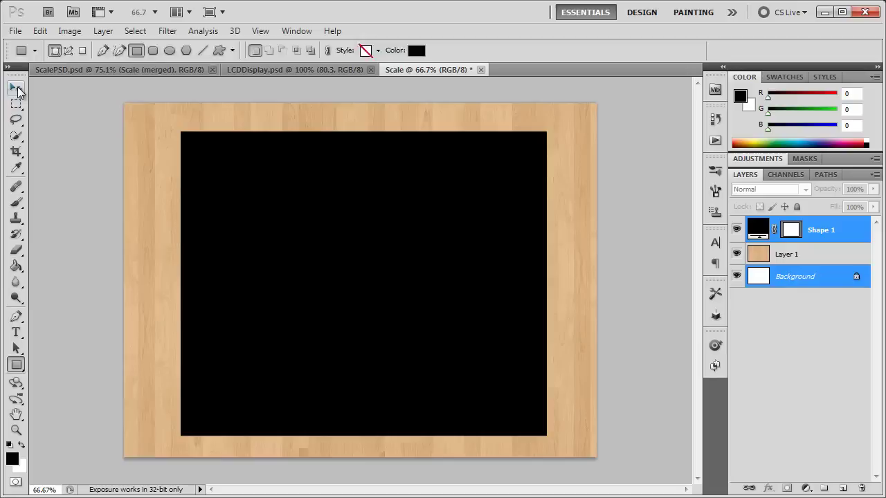
key(v)
click(320, 51)
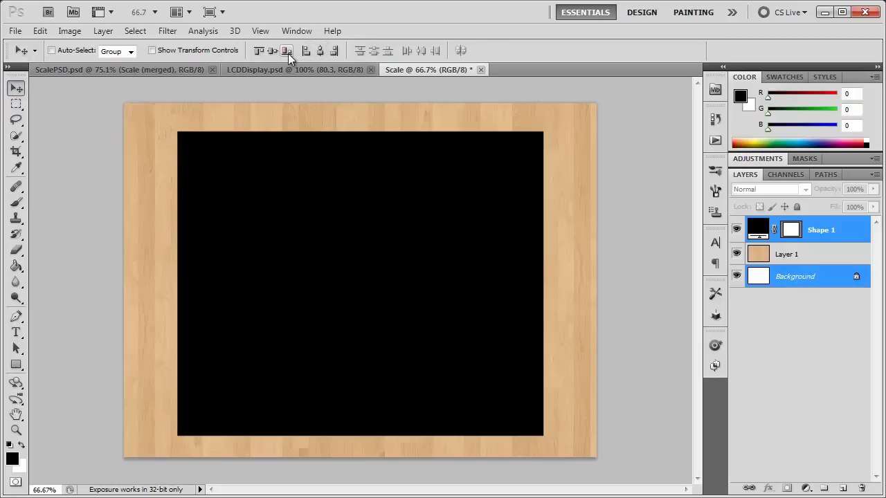
click(272, 51)
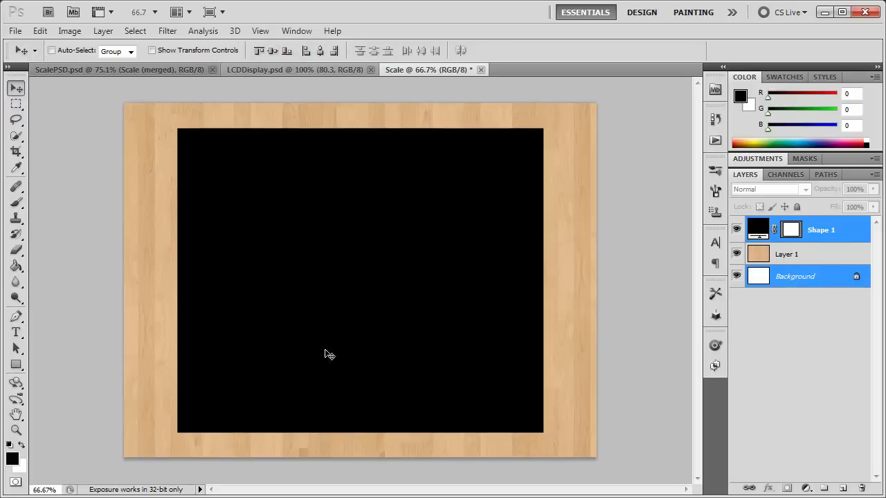
click(834, 235)
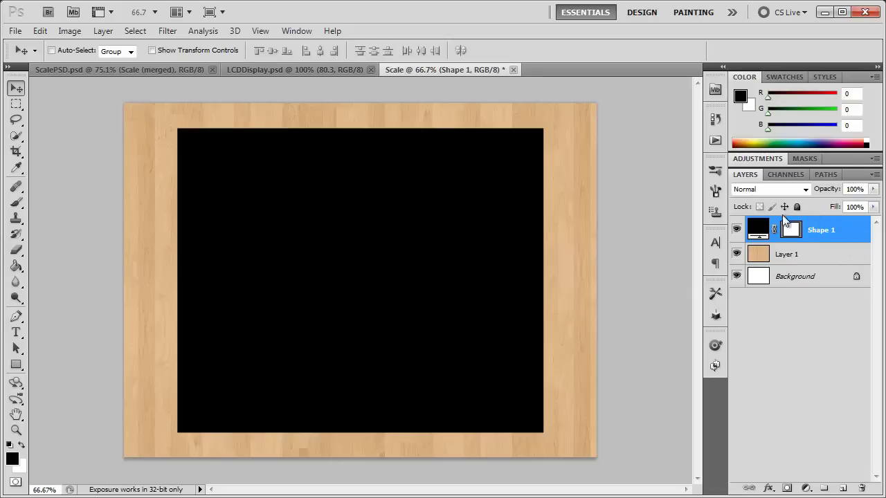
- Change the Shape 1 rectangle's fill colour from black to white
double_click(761, 229)
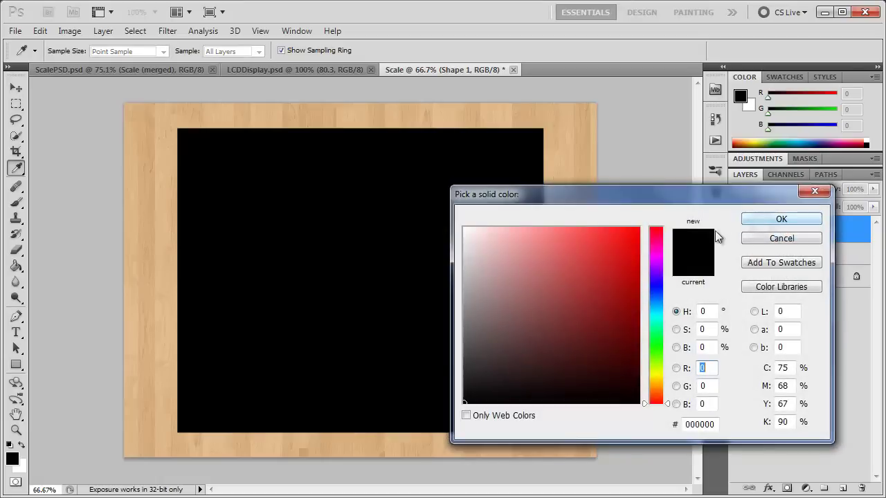
click(489, 235)
click(468, 231)
click(761, 218)
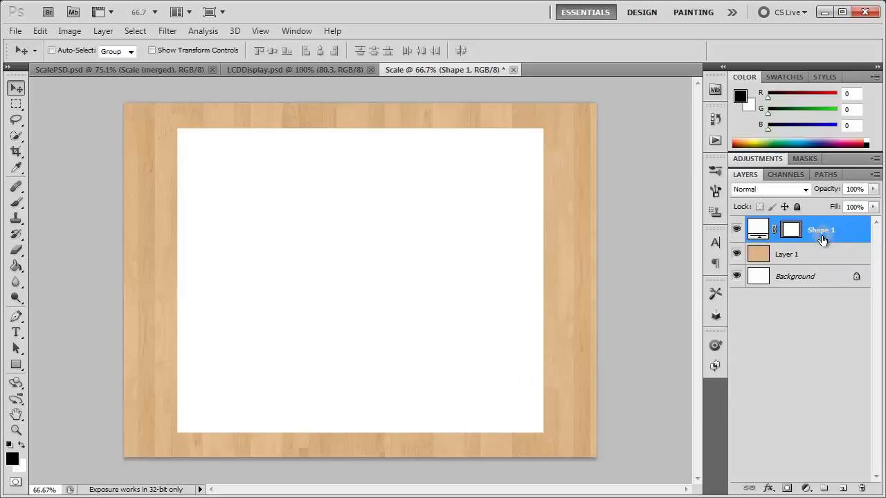
- Lower Shape 1's Fill Opacity to 15% in its layer style
double_click(823, 240)
drag(563, 113, 621, 148)
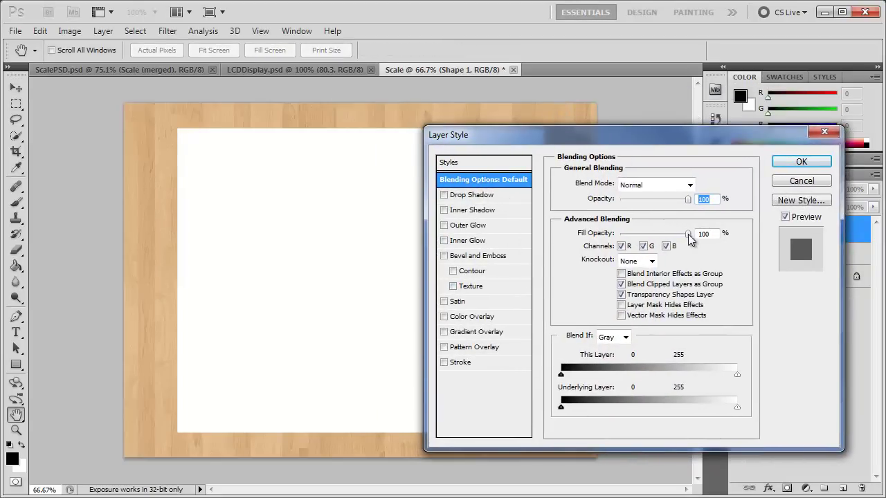
drag(687, 233, 632, 239)
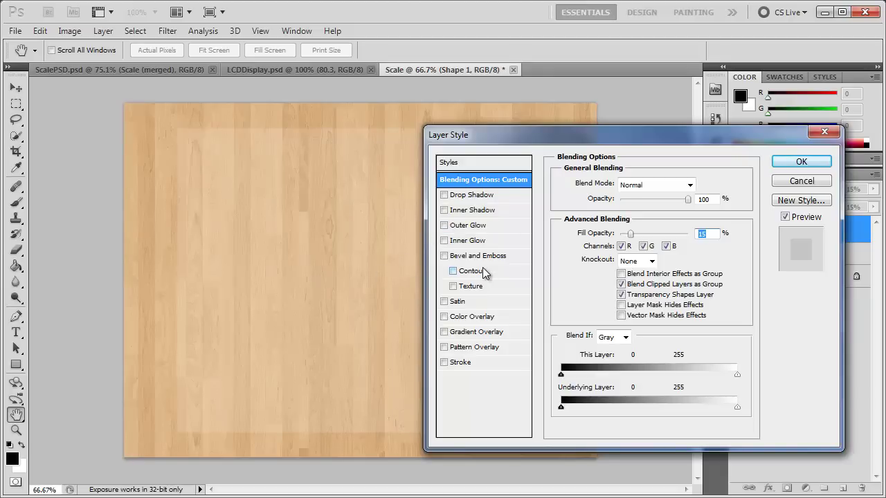
- Add an Inner Shadow with 24 px size, 24% opacity and a 90° local light angle
click(459, 211)
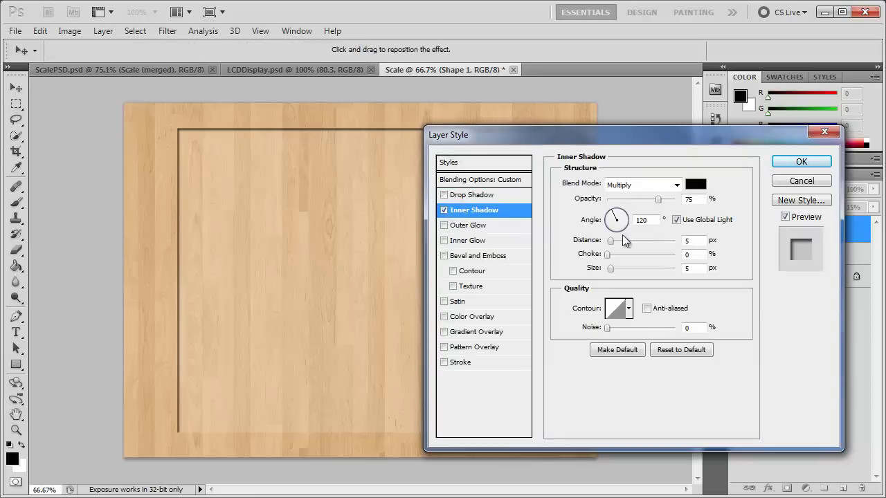
drag(612, 270, 618, 269)
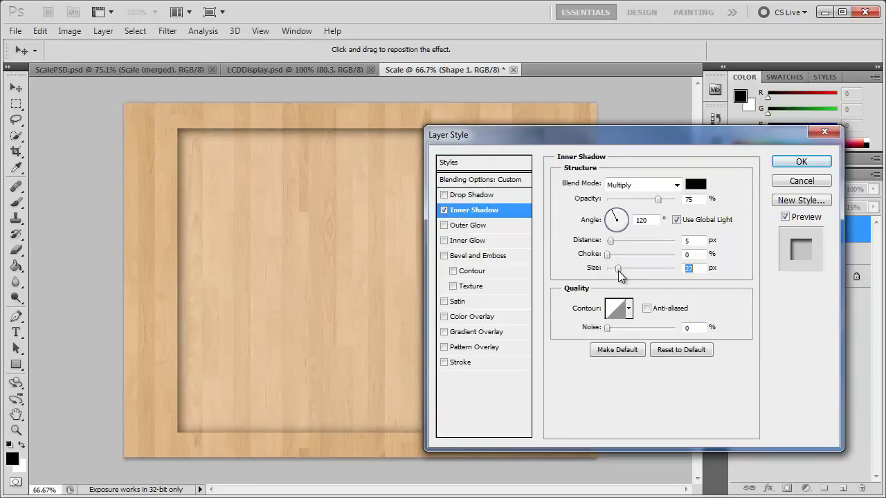
drag(658, 199, 624, 203)
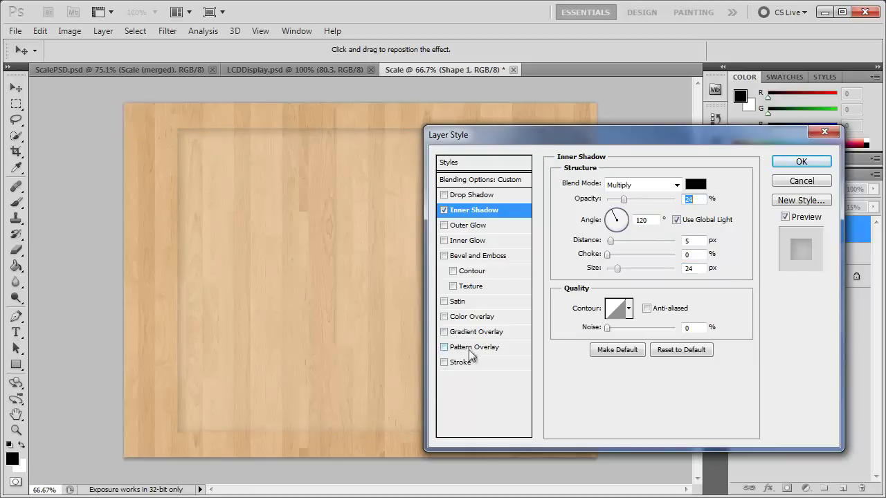
drag(577, 133, 580, 172)
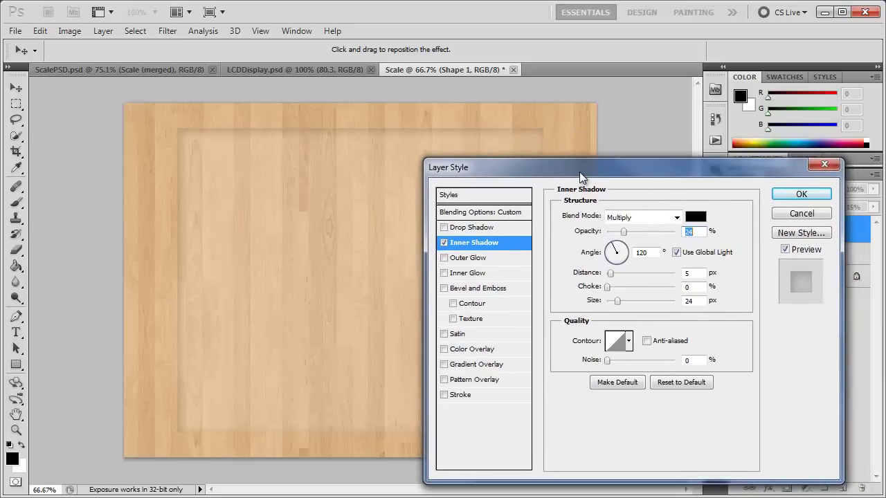
click(676, 252)
drag(617, 253, 617, 247)
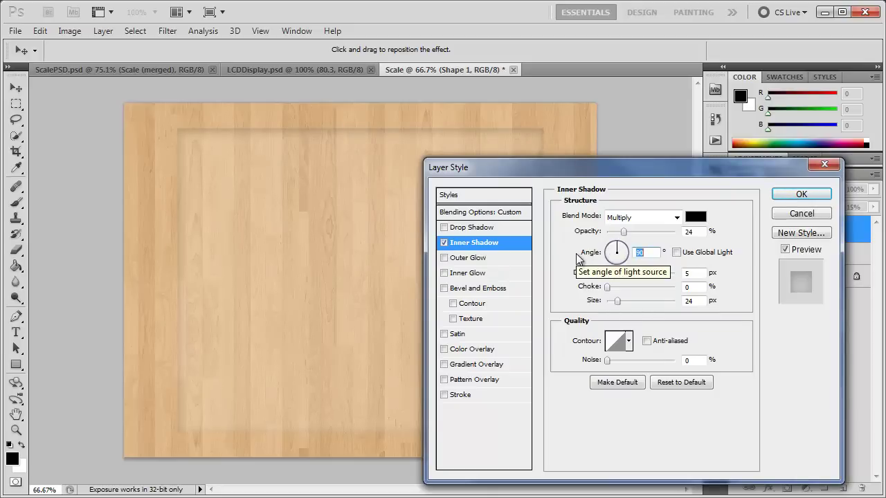
- Add a 7 px black Stroke positioned Inside and apply the layer style
click(460, 395)
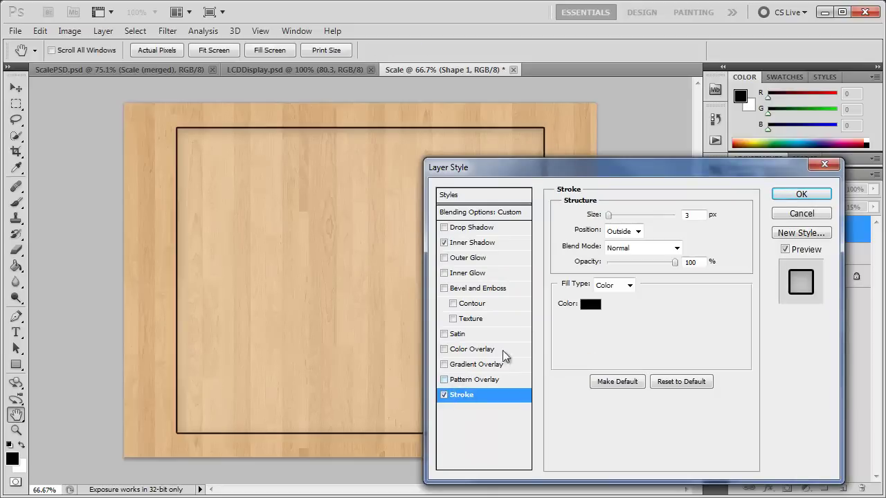
drag(607, 216, 611, 218)
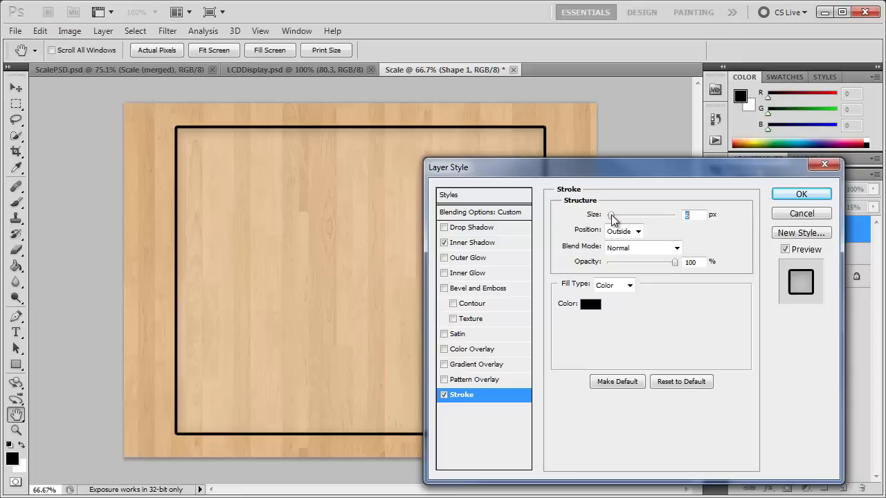
click(616, 232)
click(617, 251)
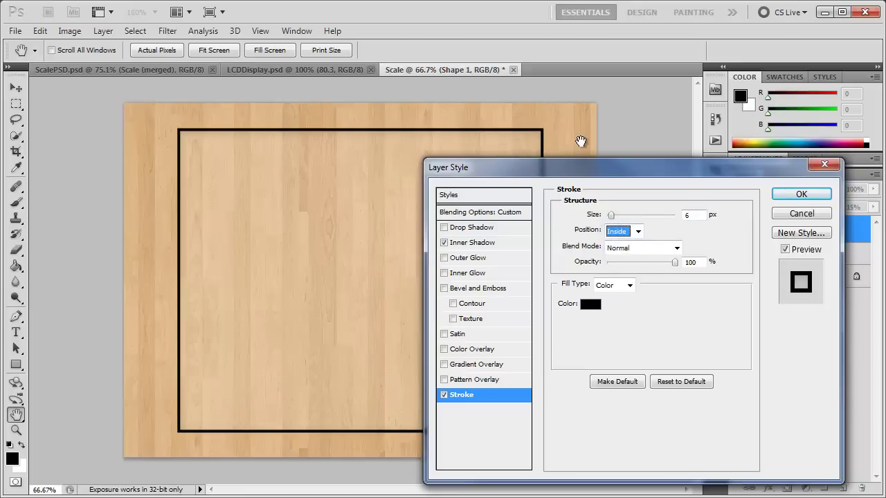
drag(610, 216, 613, 218)
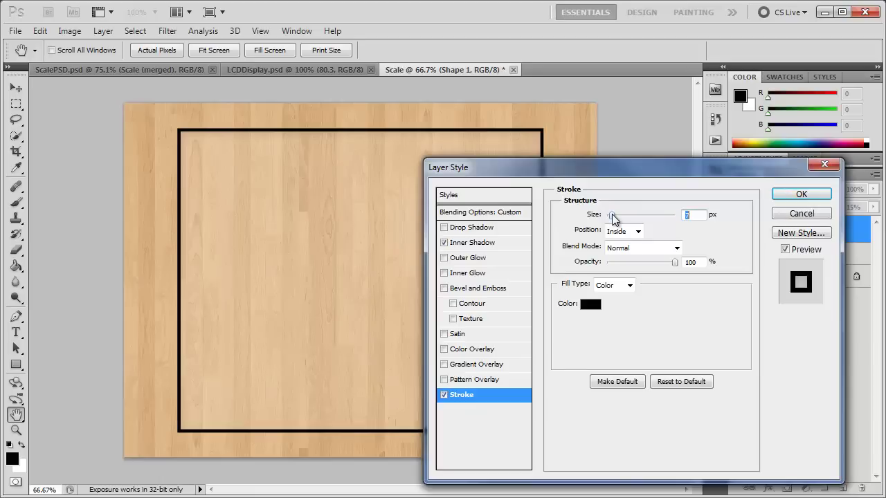
click(793, 194)
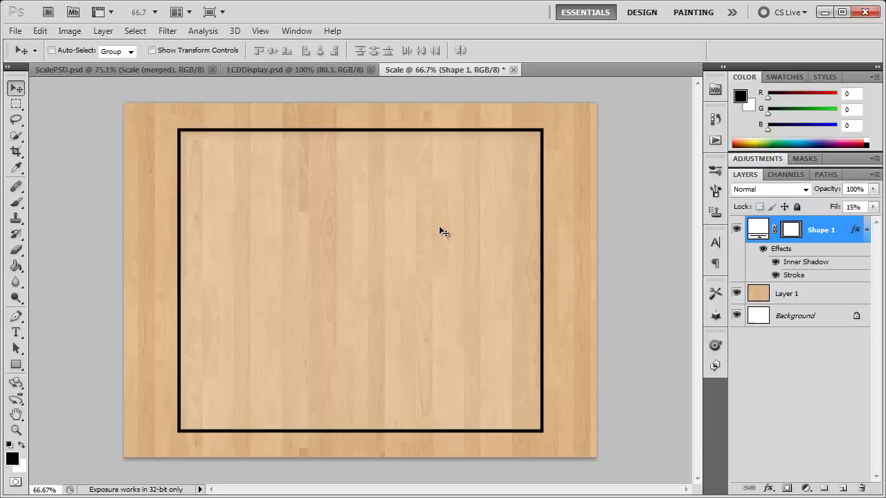
- Draw a tall 80 px-radius rounded-rectangle pad on the board's left side
click(17, 370)
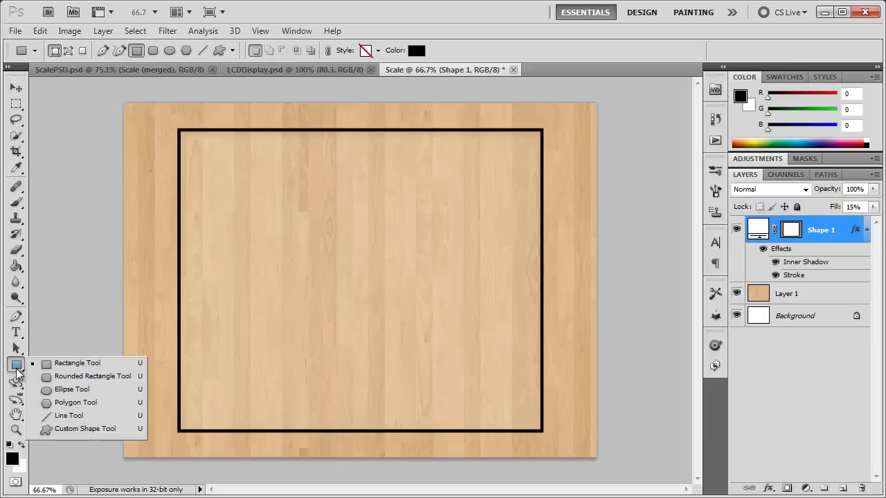
click(58, 379)
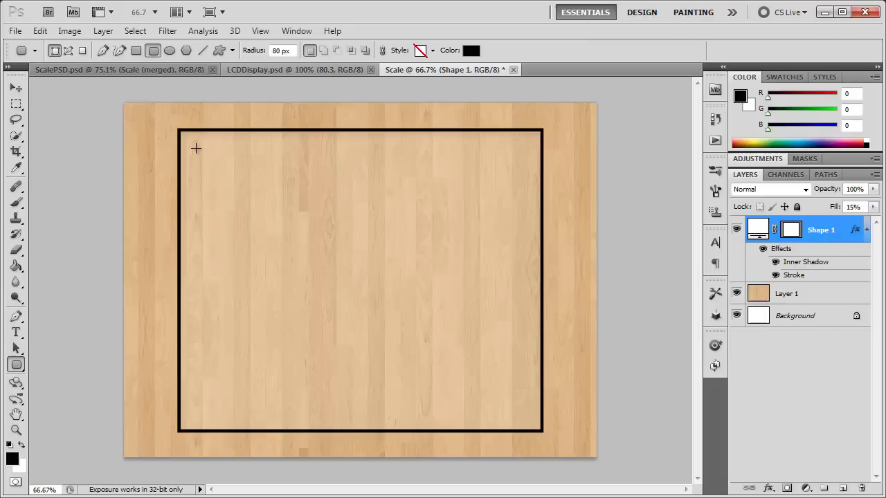
drag(196, 148, 271, 417)
key(v)
drag(201, 243, 198, 243)
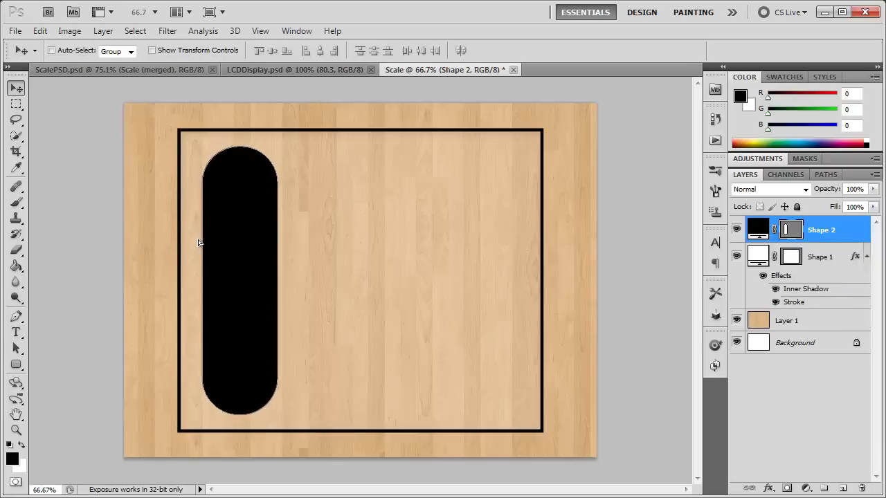
- Fill the rounded pad with grey #979797
double_click(759, 228)
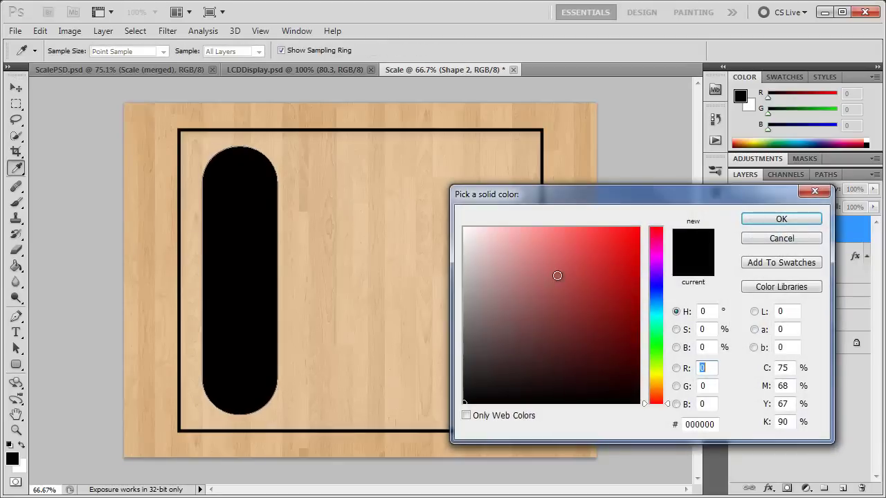
click(502, 318)
click(504, 299)
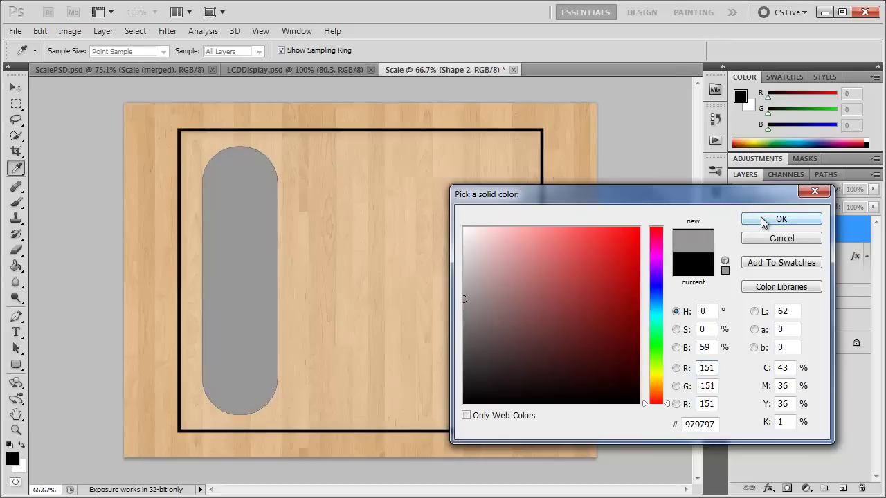
click(782, 220)
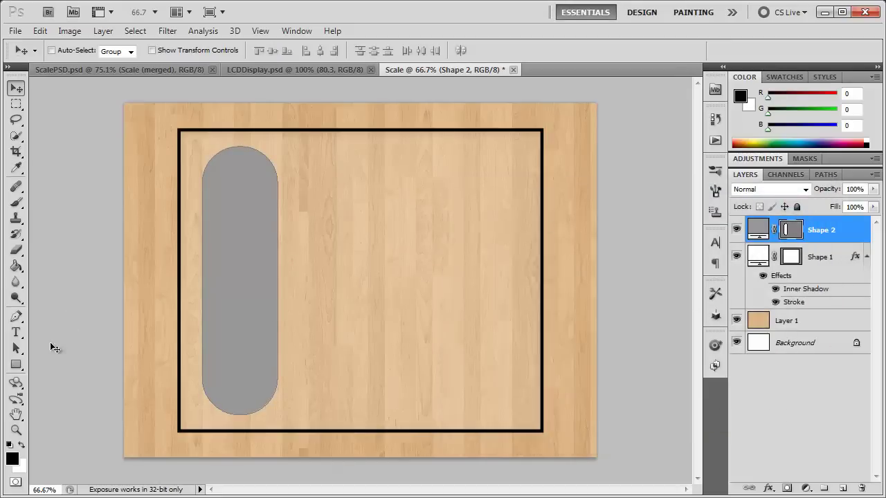
click(16, 365)
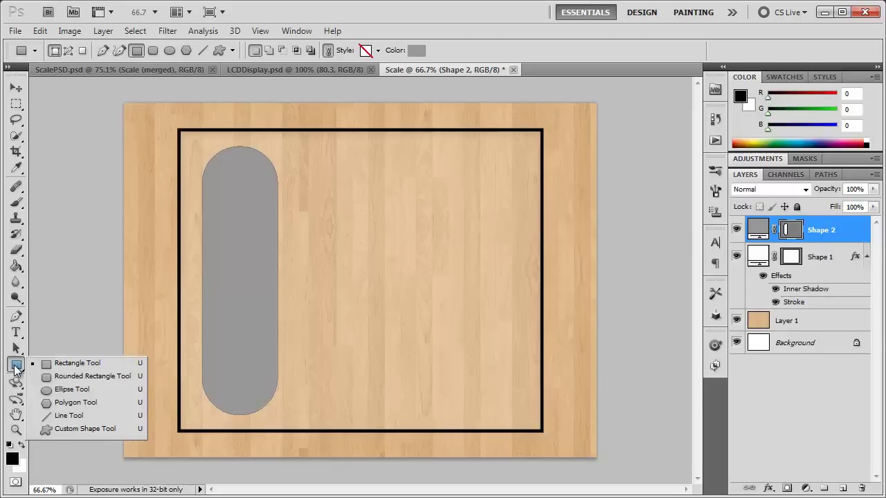
click(76, 390)
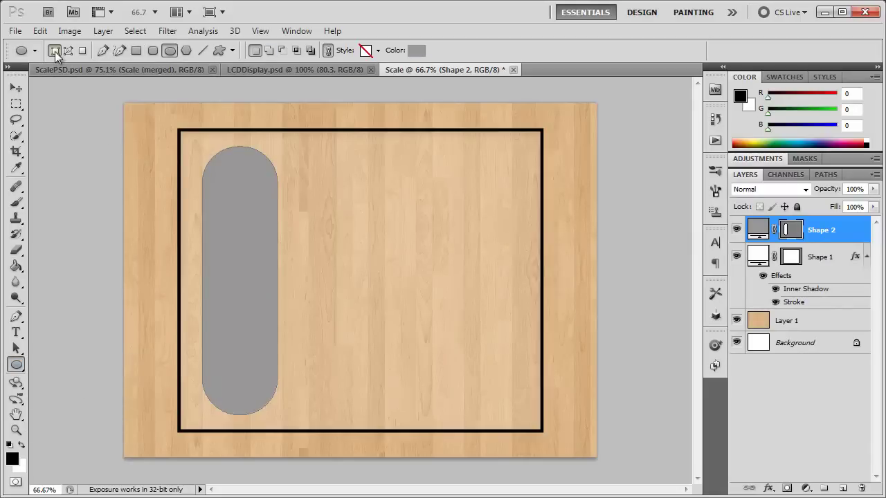
- Set the ellipse shape to a new layer with light grey cacaca fill
click(255, 52)
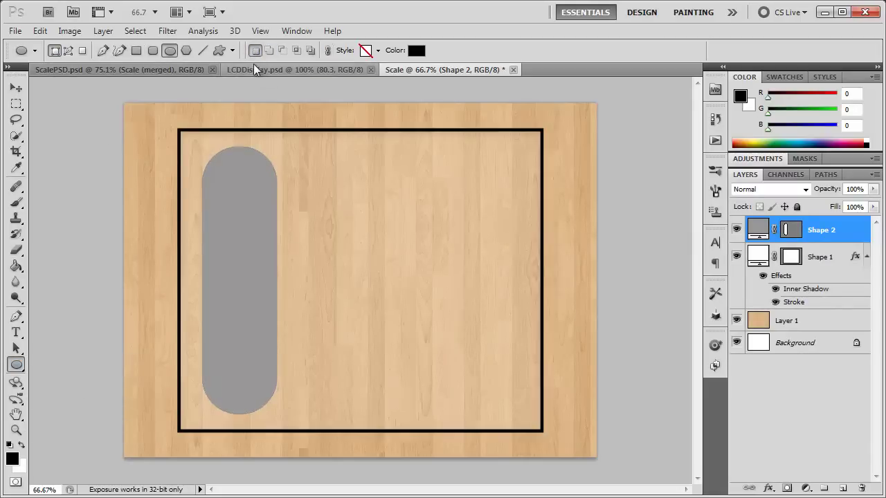
click(416, 50)
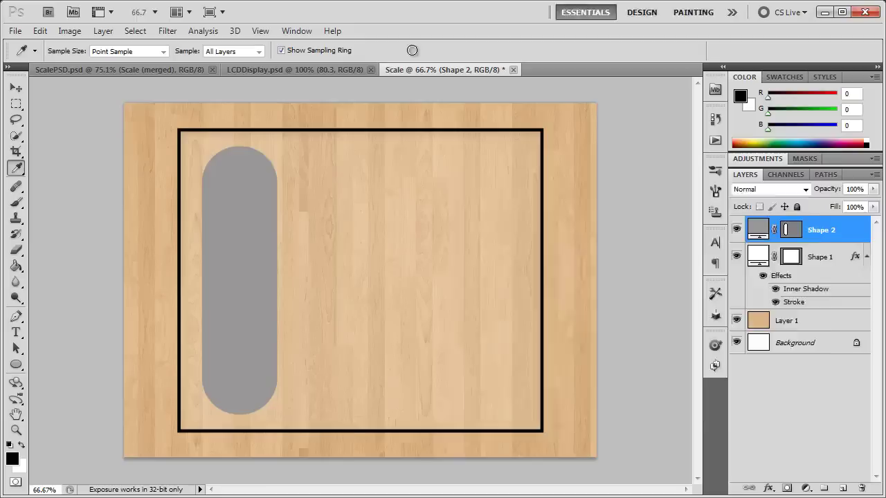
drag(514, 296, 434, 265)
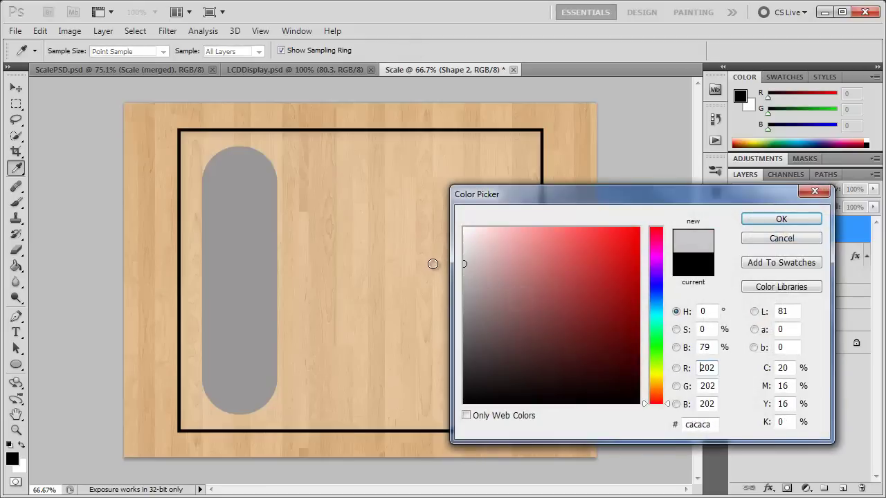
click(769, 219)
- Draw a circle at the pad's top and Alt-drag a copy to its bottom
drag(218, 164, 262, 200)
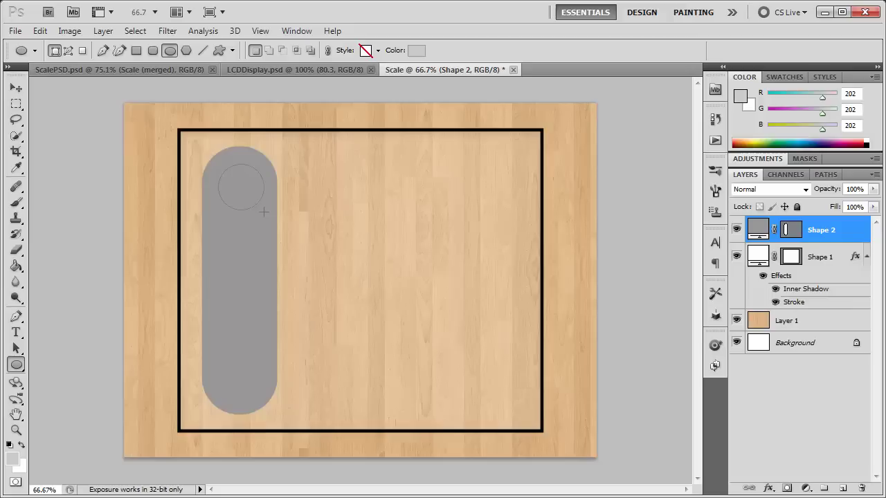
drag(264, 211, 236, 199)
key(v)
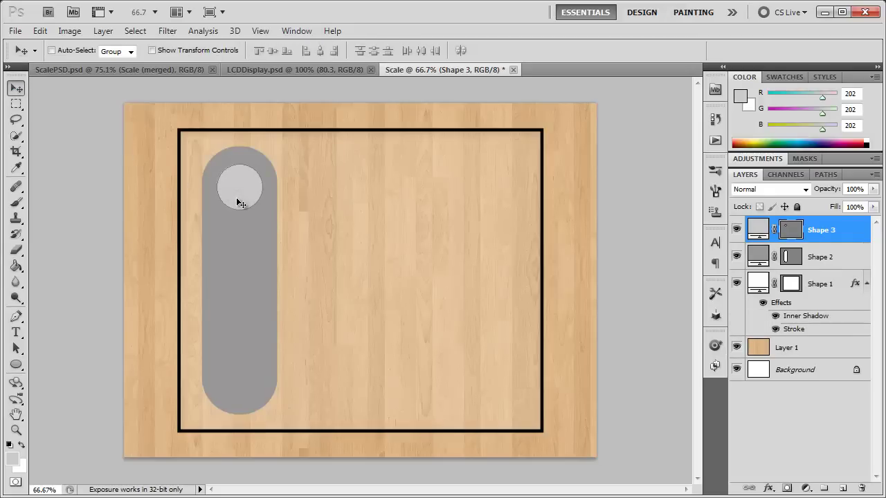
drag(237, 199, 243, 382)
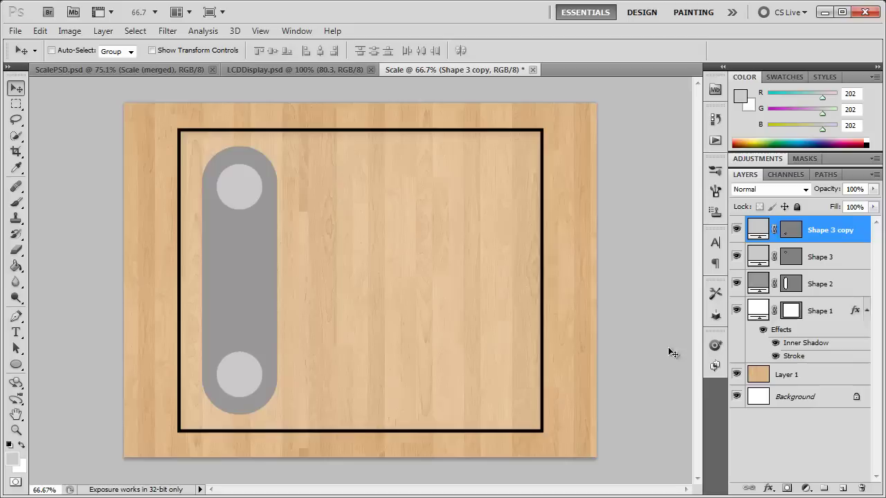
- Group the pad with its two circles and name the group Bottom1
shift+click(817, 292)
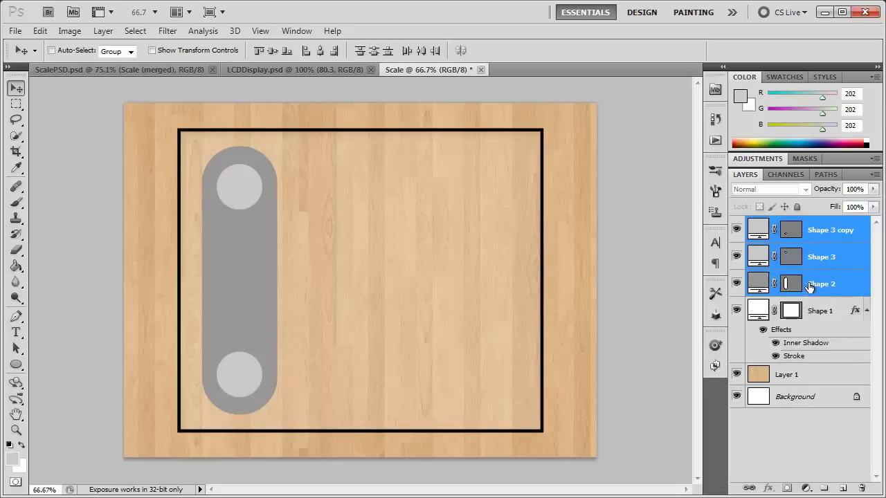
key(ctrl+g)
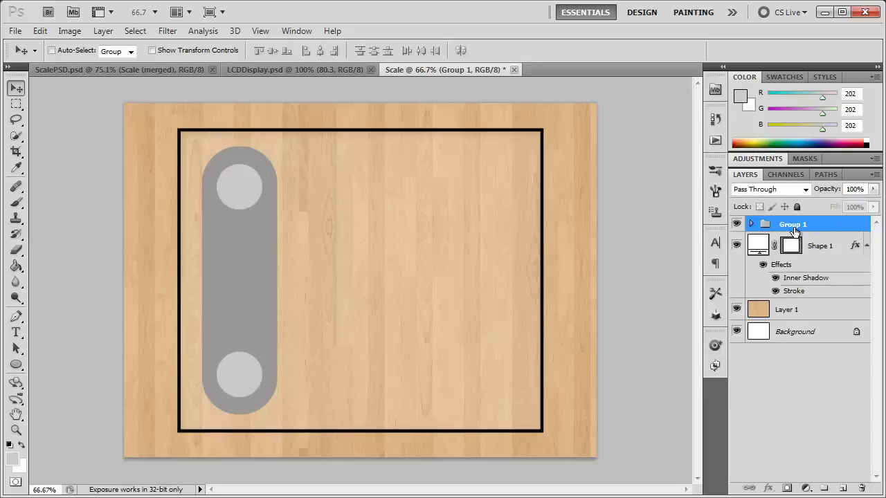
double_click(793, 225)
text(Bottom1)
key(Return)
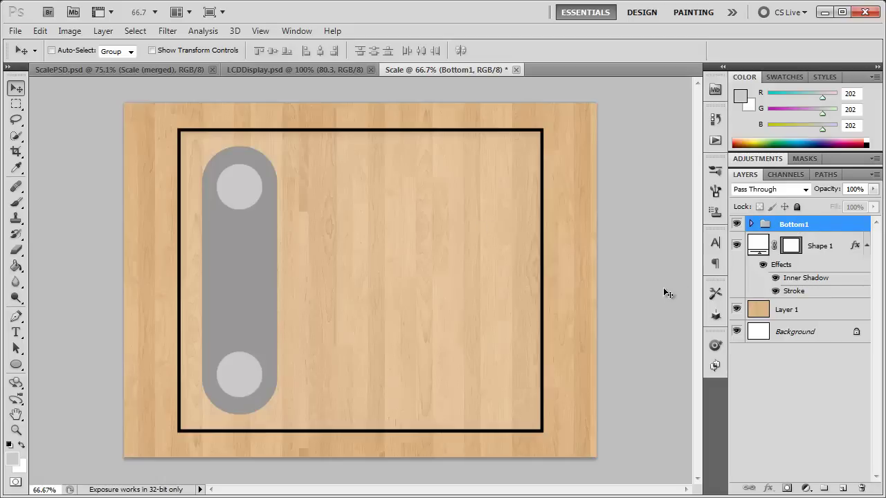
- Copy the pad group to the board's right and distribute pads and board by centres
drag(247, 273, 491, 272)
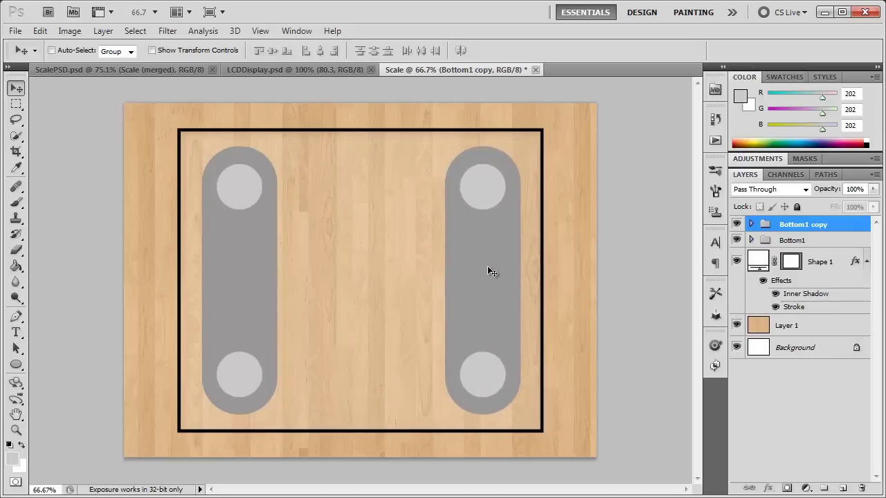
shift+click(820, 244)
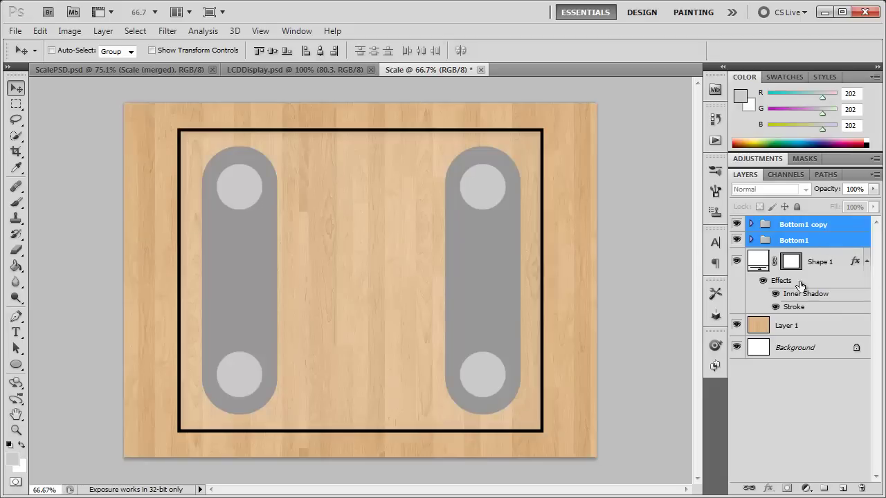
shift+click(826, 265)
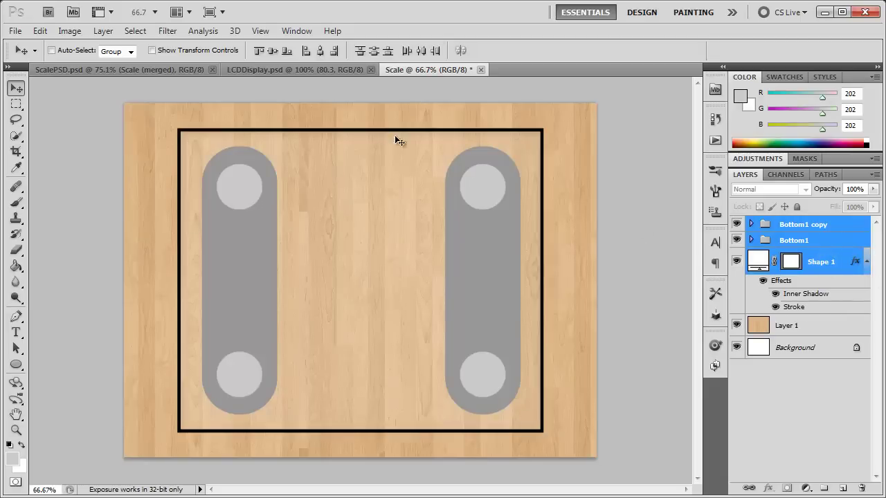
click(421, 51)
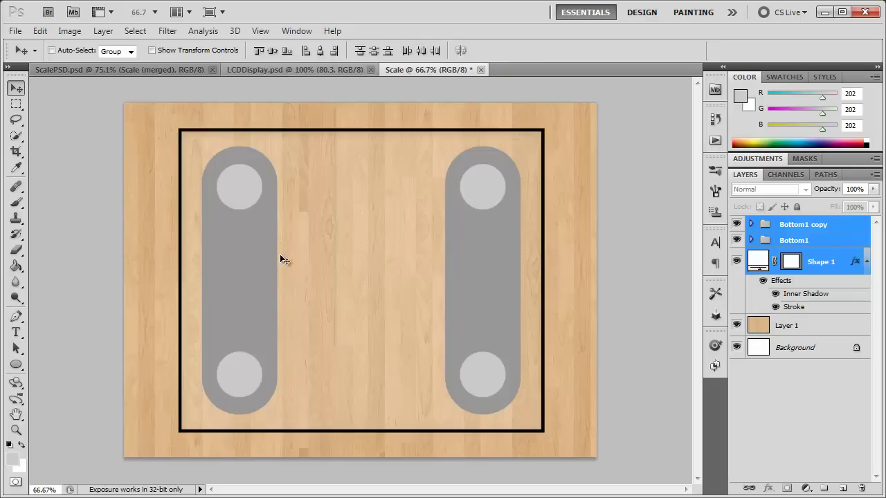
click(838, 270)
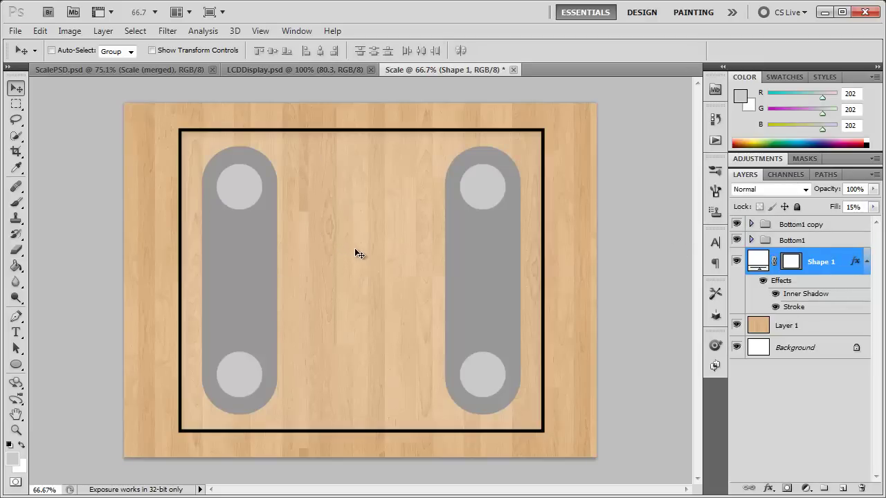
click(261, 70)
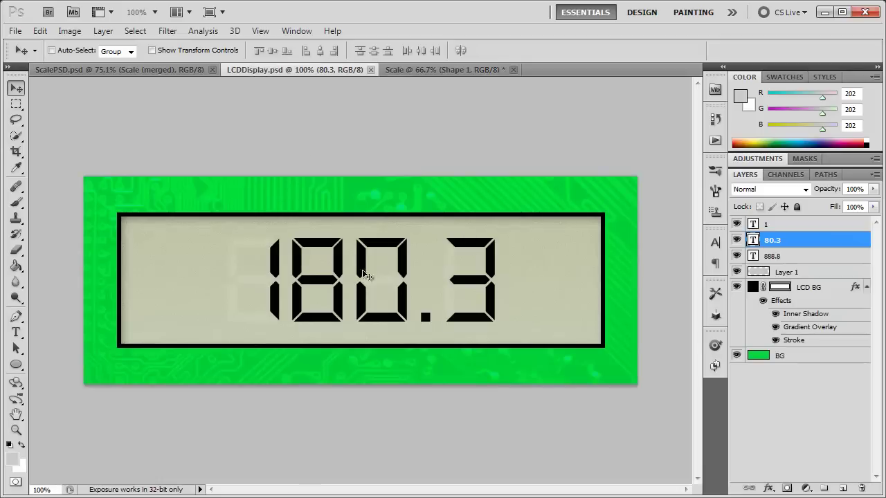
- Merge a copy of all LCD display layers and drag it into the Scale document
click(810, 288)
shift+click(787, 228)
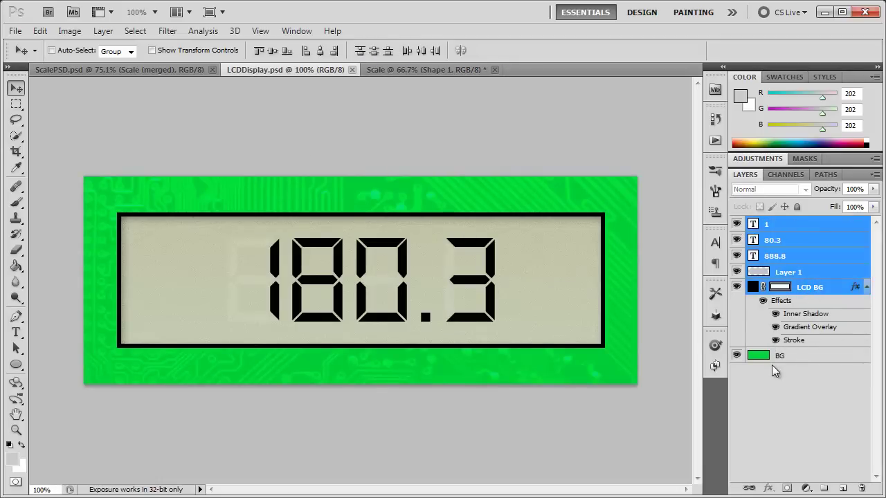
key(ctrl+alt+e)
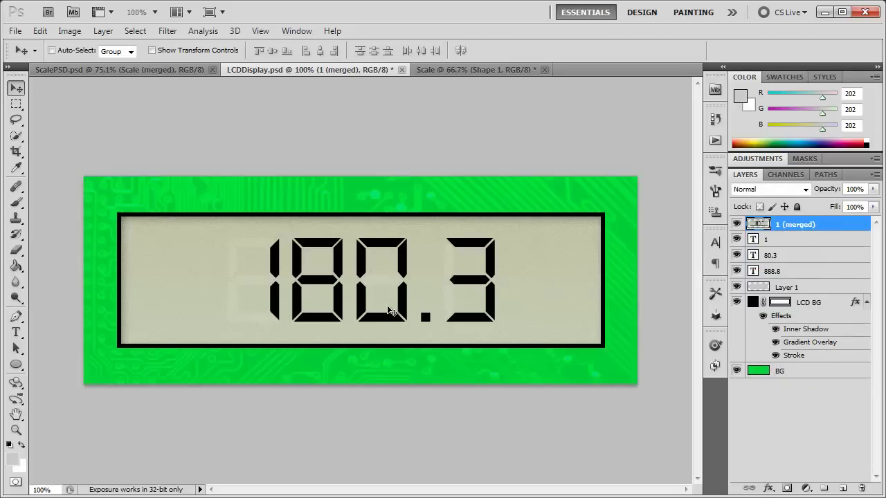
click(435, 72)
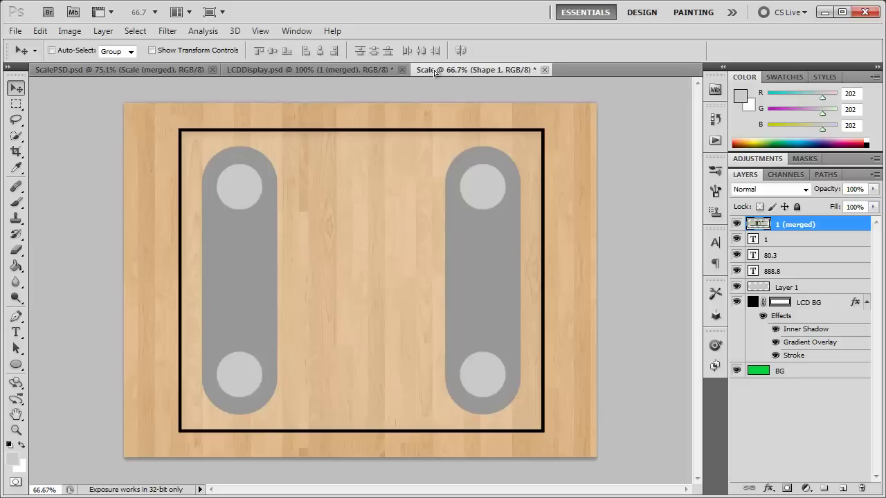
drag(435, 72, 353, 212)
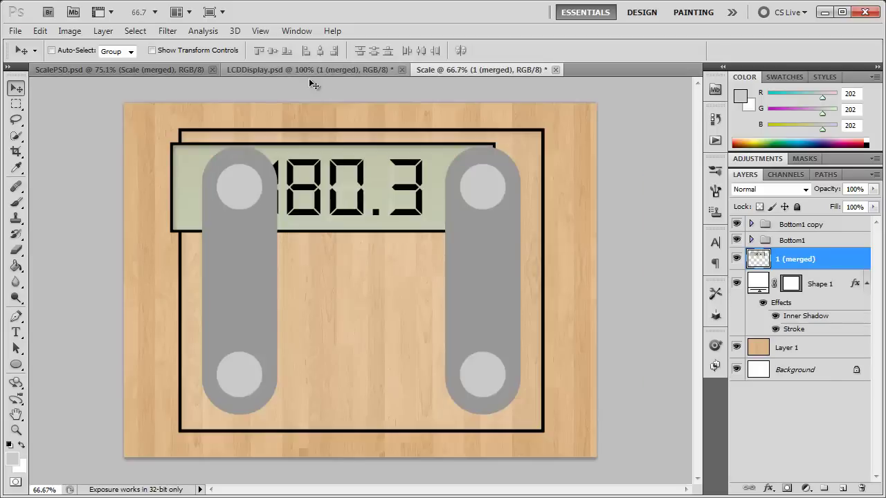
drag(347, 170, 378, 179)
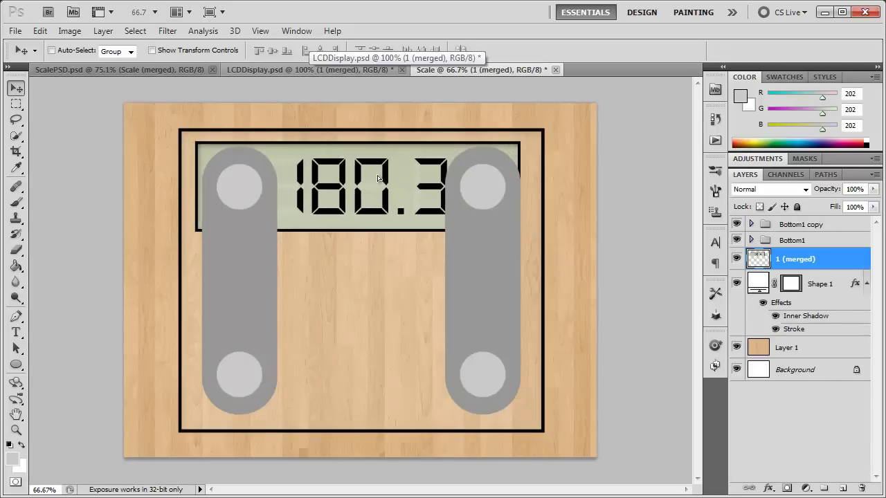
- Shrink the LCD display to about 40% and move it near the top centre
key(ctrl+t)
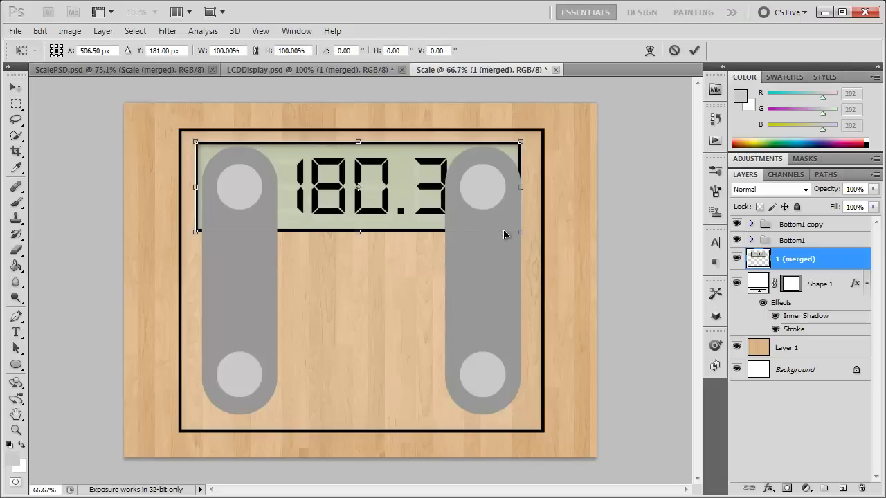
drag(518, 234, 419, 218)
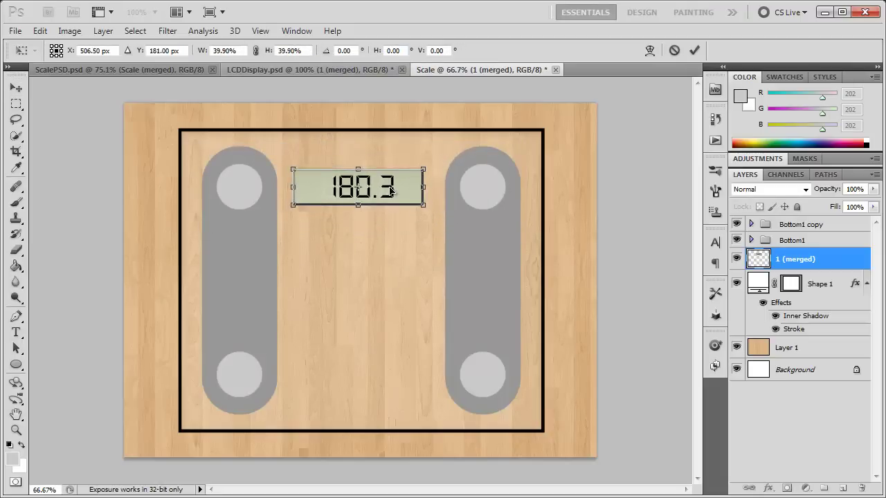
drag(388, 191, 391, 173)
key(Return)
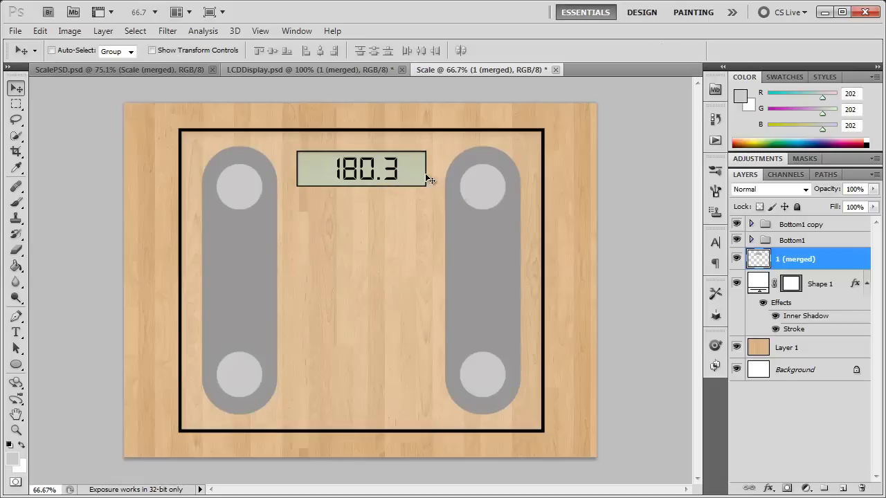
shift+click(837, 290)
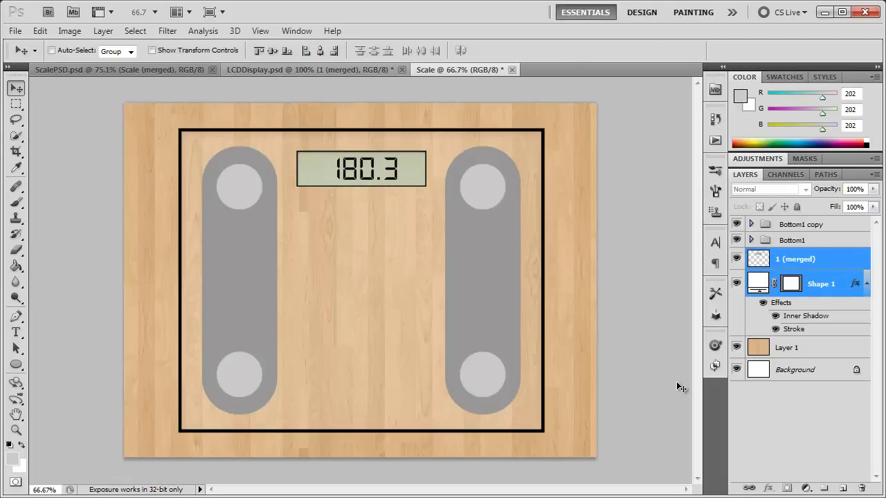
- Add a new layer and draw a closed pen path with a gently curved lower edge across the scale
click(824, 260)
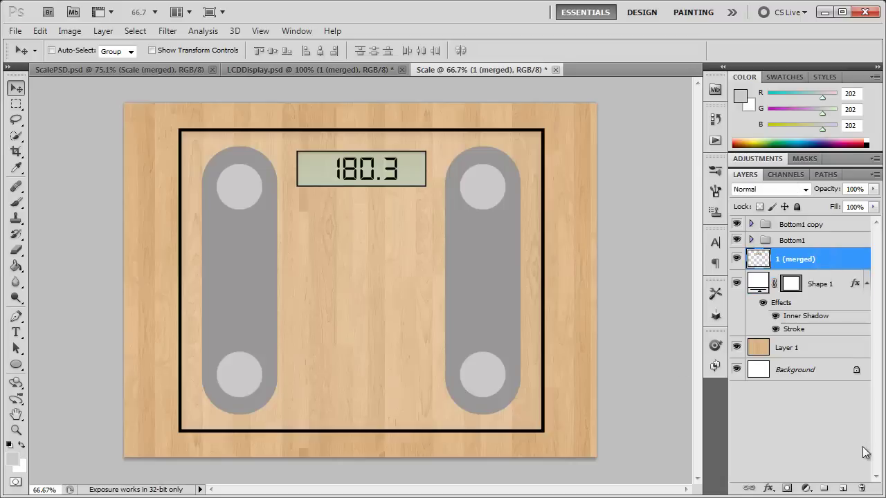
click(844, 489)
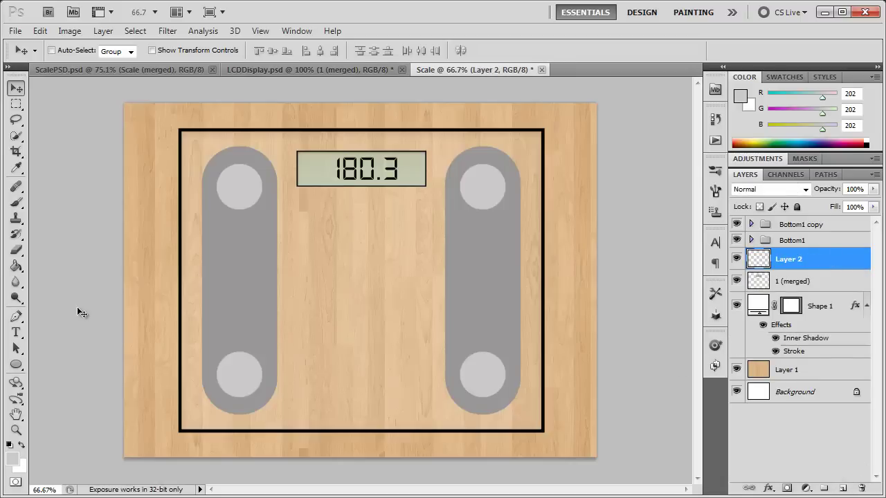
click(26, 319)
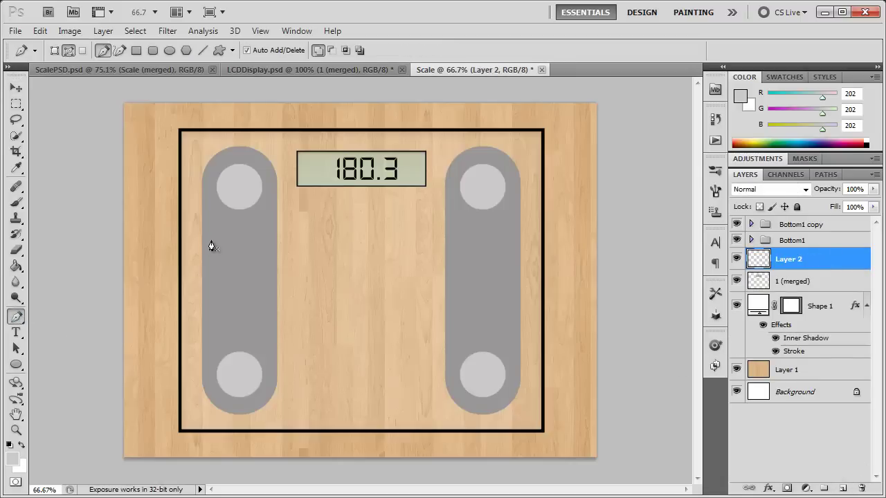
click(114, 205)
drag(354, 267, 528, 267)
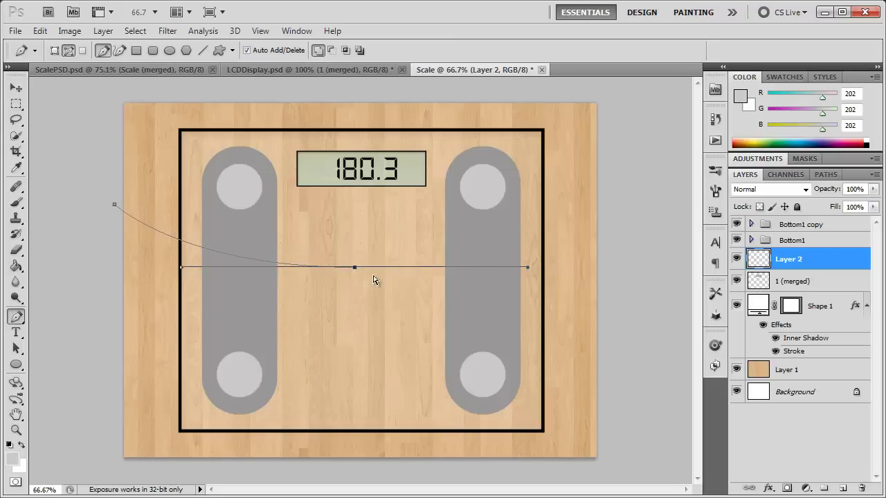
drag(355, 271, 362, 271)
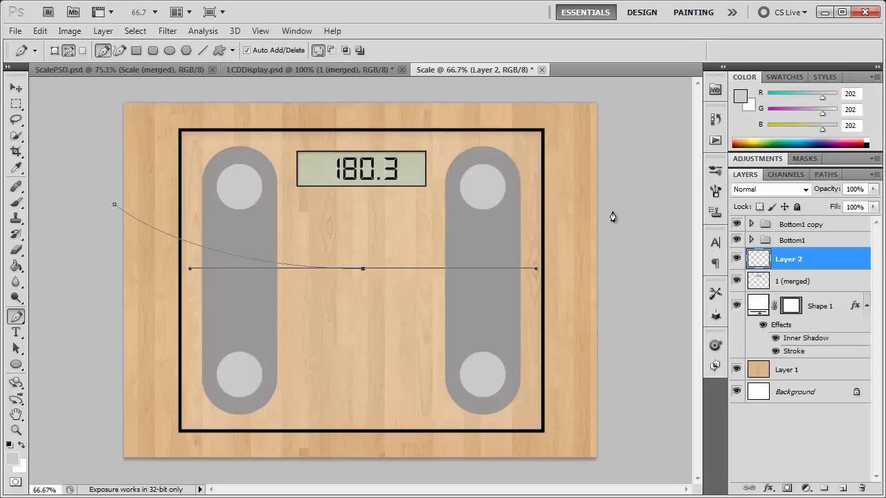
drag(613, 210, 606, 90)
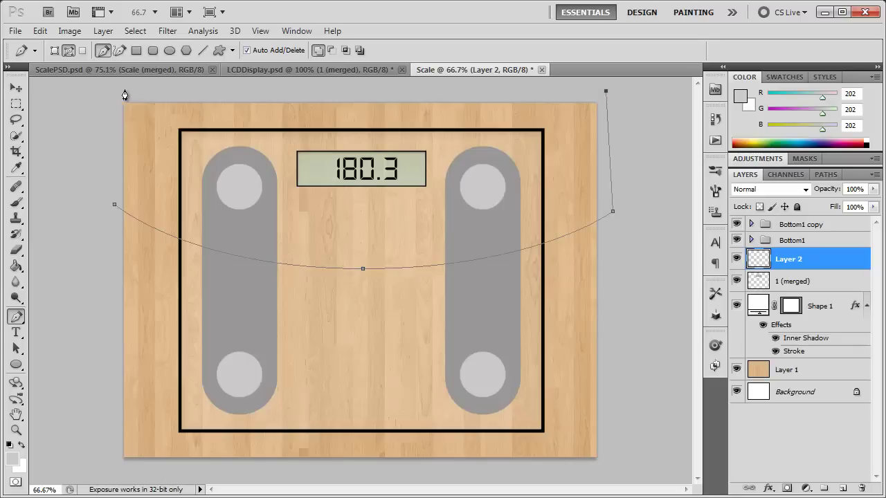
click(125, 94)
click(114, 205)
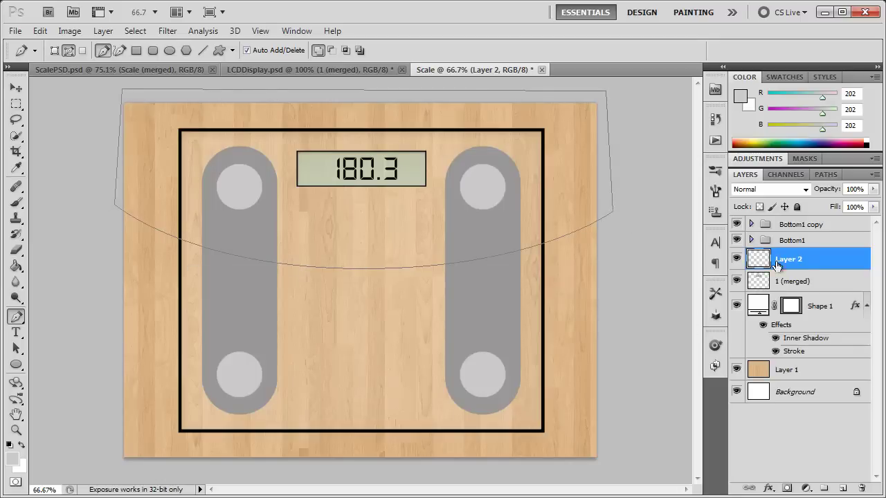
- Fill the path with white on Layer 2, then delete the path
right_click(415, 202)
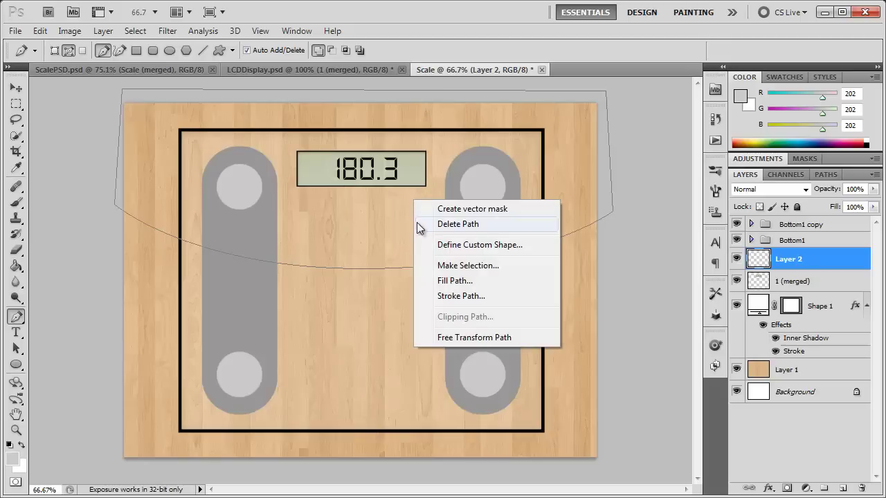
click(449, 282)
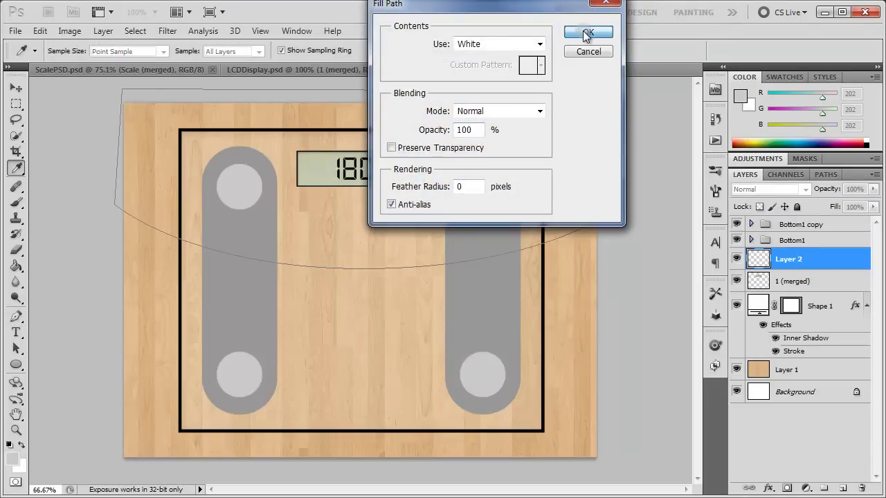
click(587, 35)
right_click(186, 196)
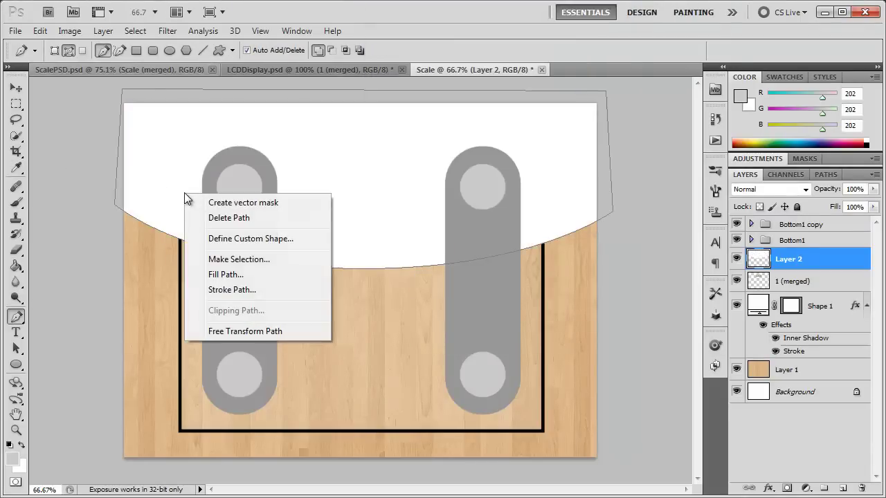
click(196, 222)
- Move Layer 2 to the top, mask it to Shape 1's glass rectangle, and set opacity to 10%
click(16, 88)
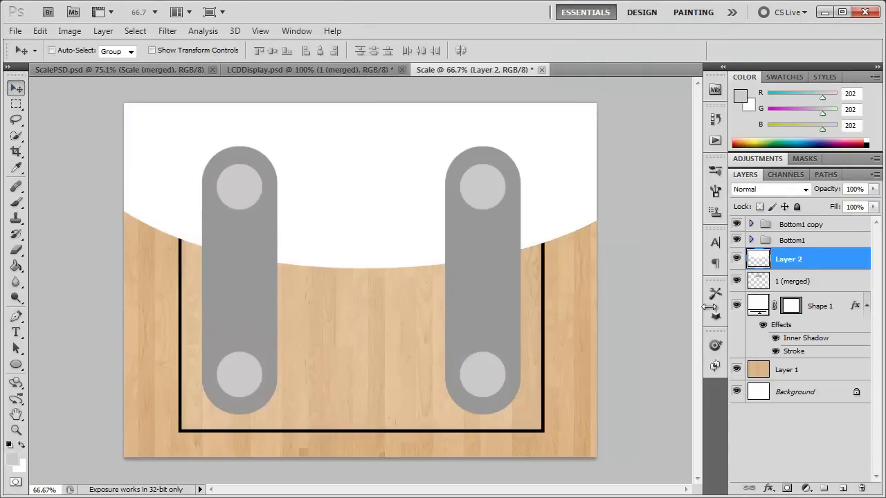
drag(803, 264, 799, 222)
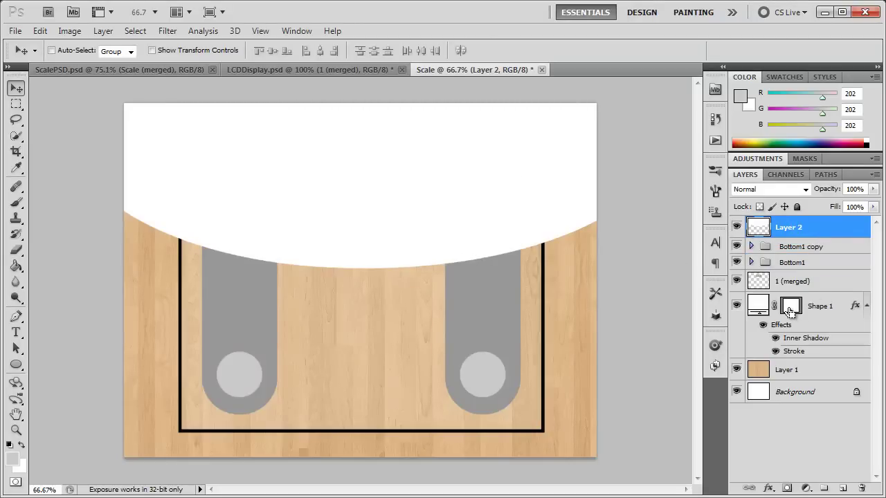
ctrl+click(792, 310)
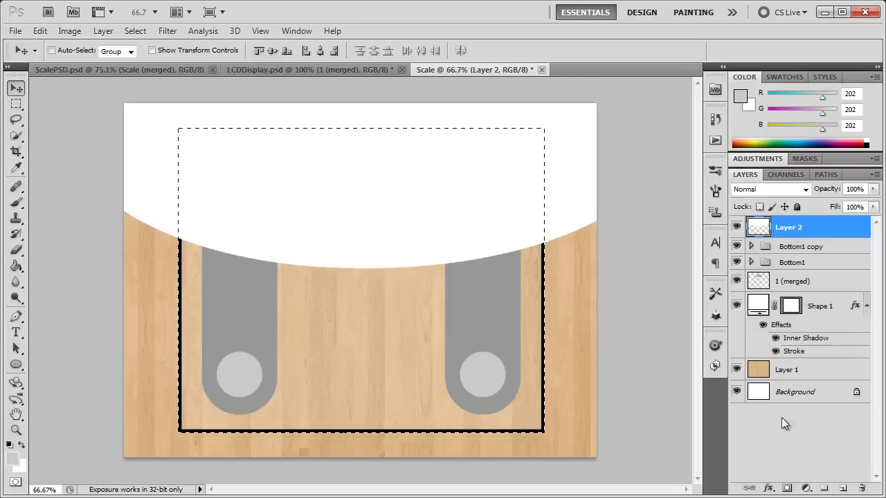
click(788, 489)
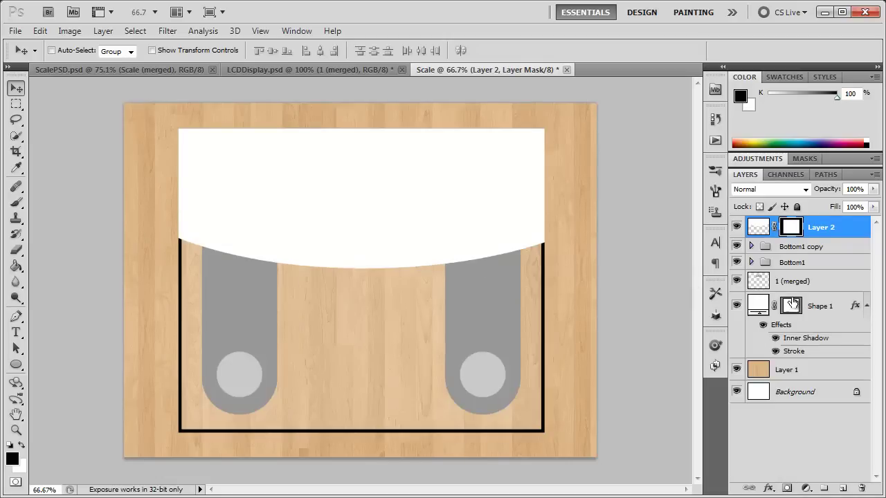
drag(824, 191, 763, 196)
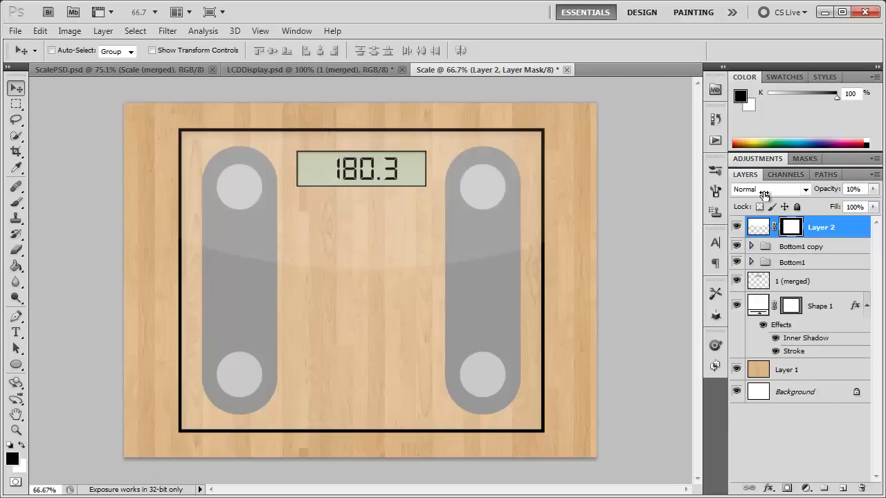